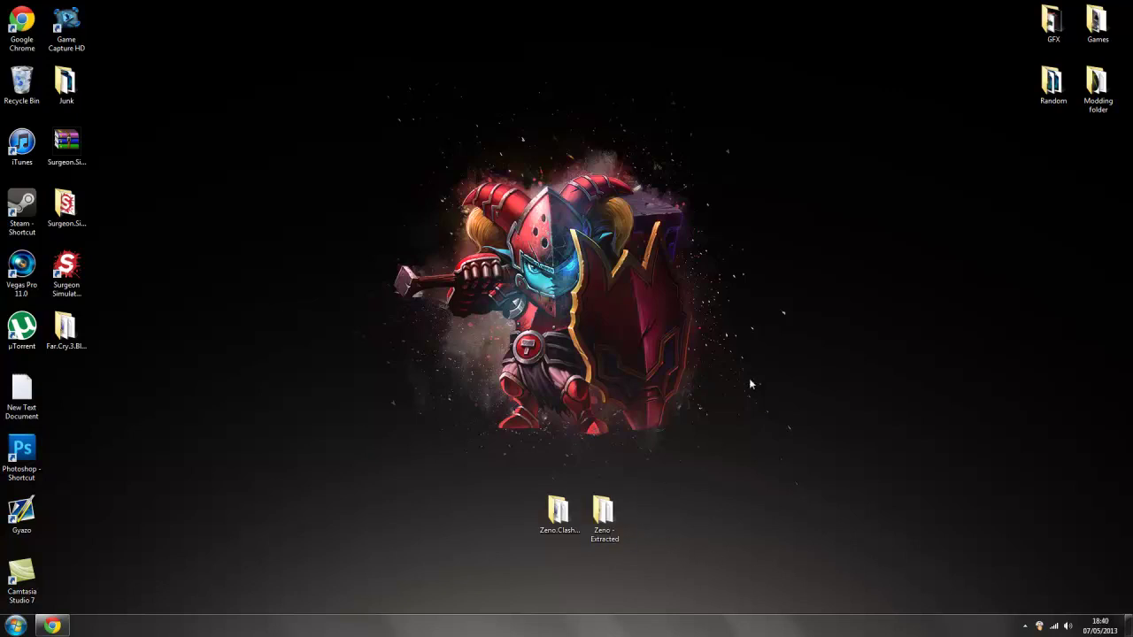
Select and deselect the two Zeno folders on the desktop
click(559, 511)
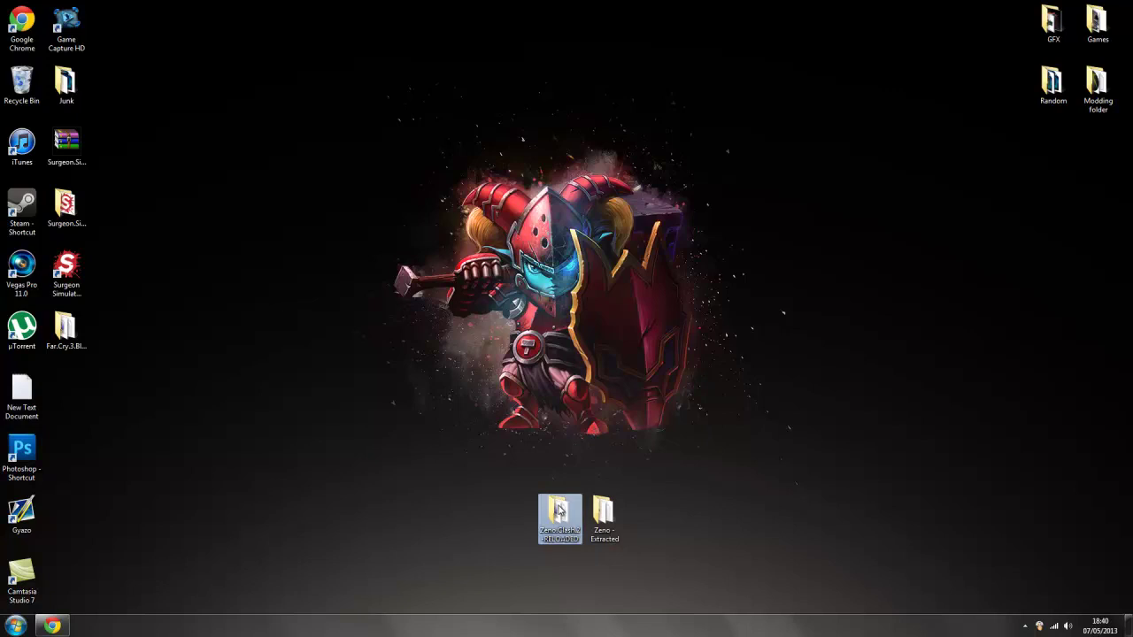
click(485, 436)
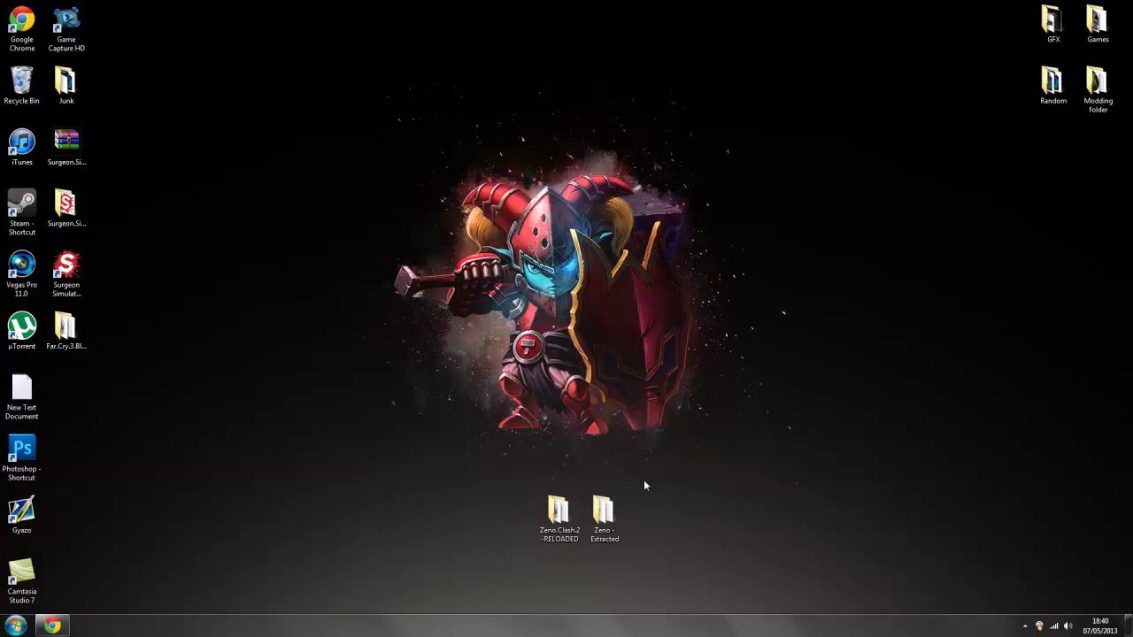
mouse_move(643, 480)
mouse_down()
mouse_move(497, 565)
mouse_move(667, 488)
mouse_up()
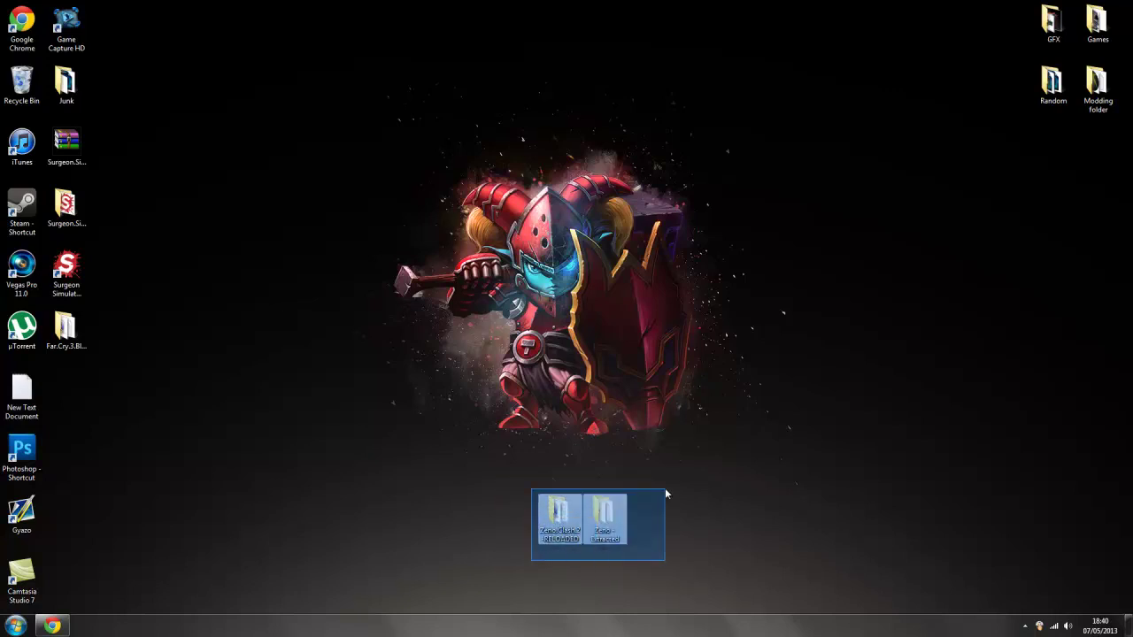
click(677, 503)
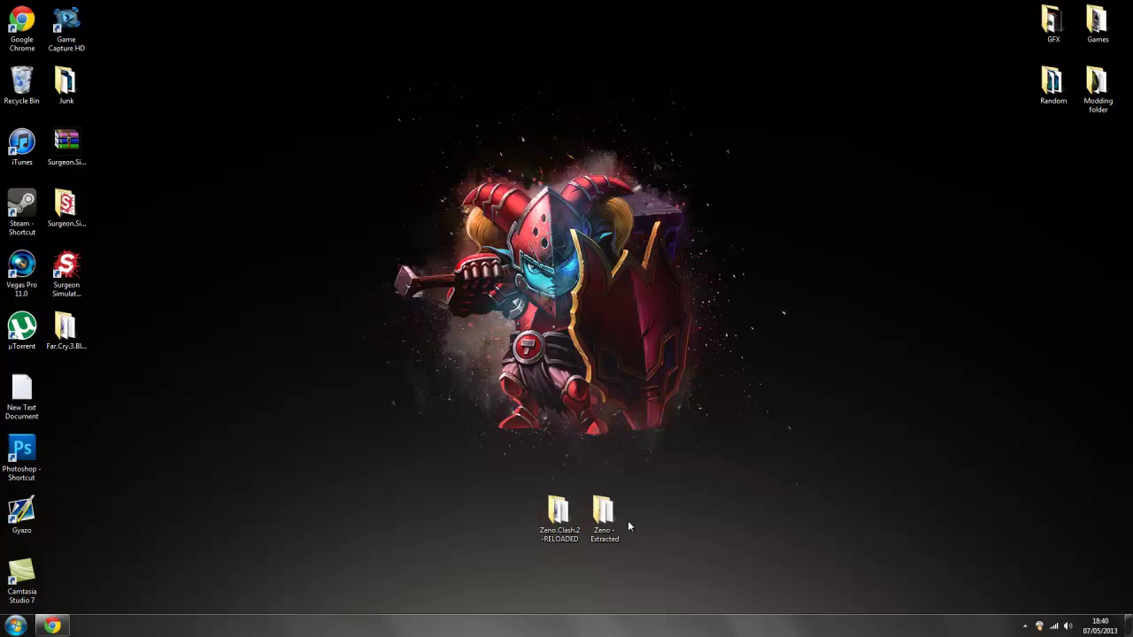
drag(624, 542, 552, 464)
click(507, 480)
Resend the Zeno Clash 2 magnet link to the torrent client, then hide the client and browser
click(53, 626)
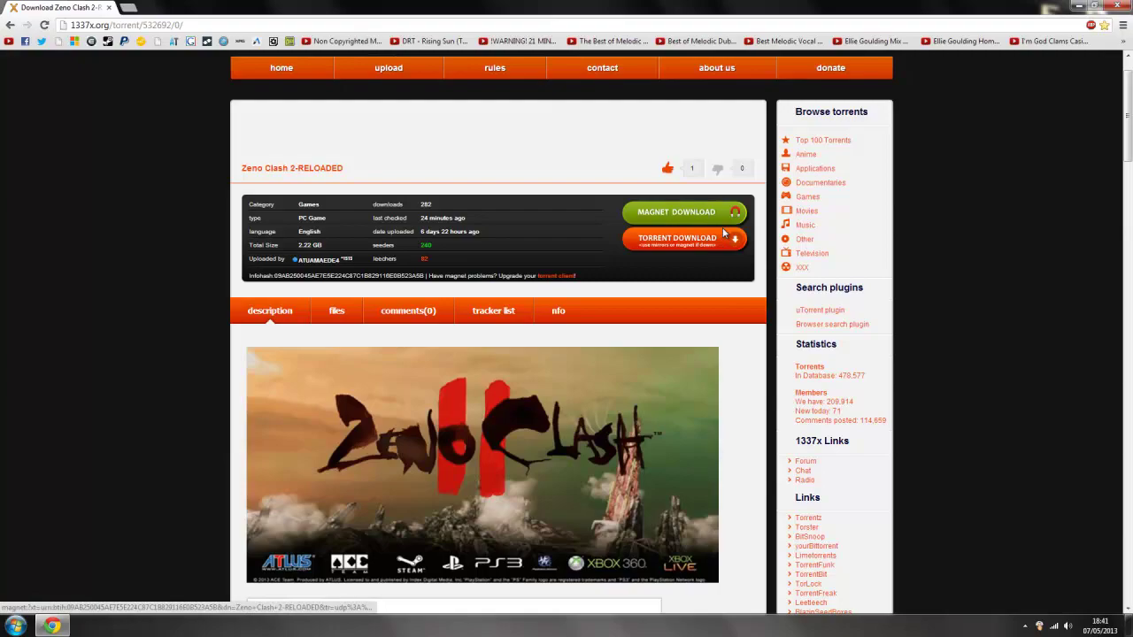
click(675, 215)
click(591, 416)
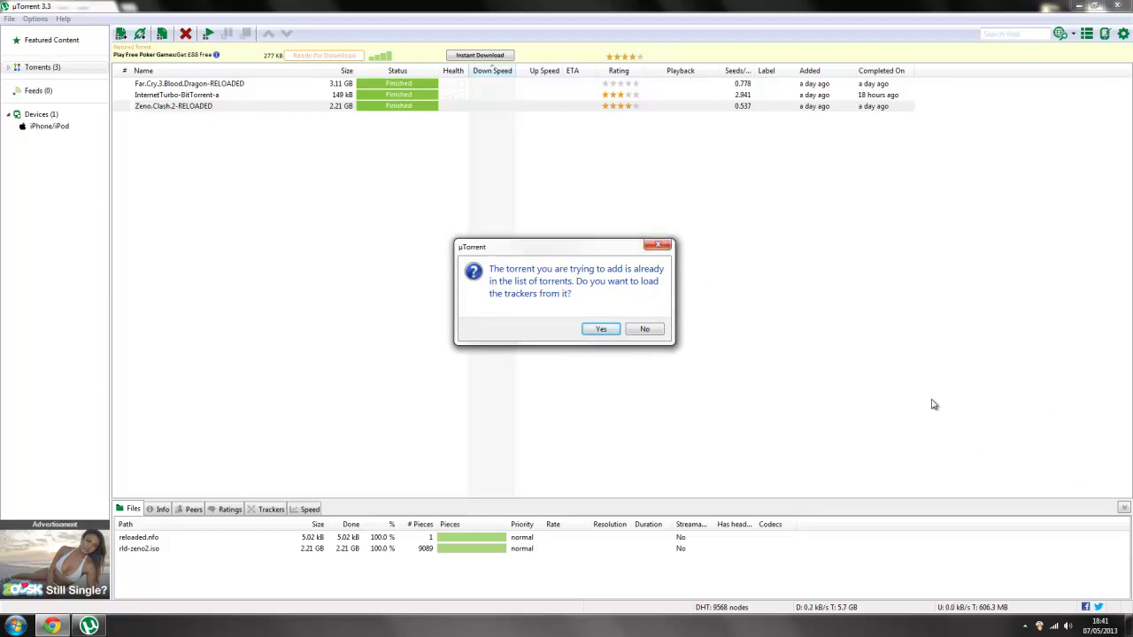
click(659, 248)
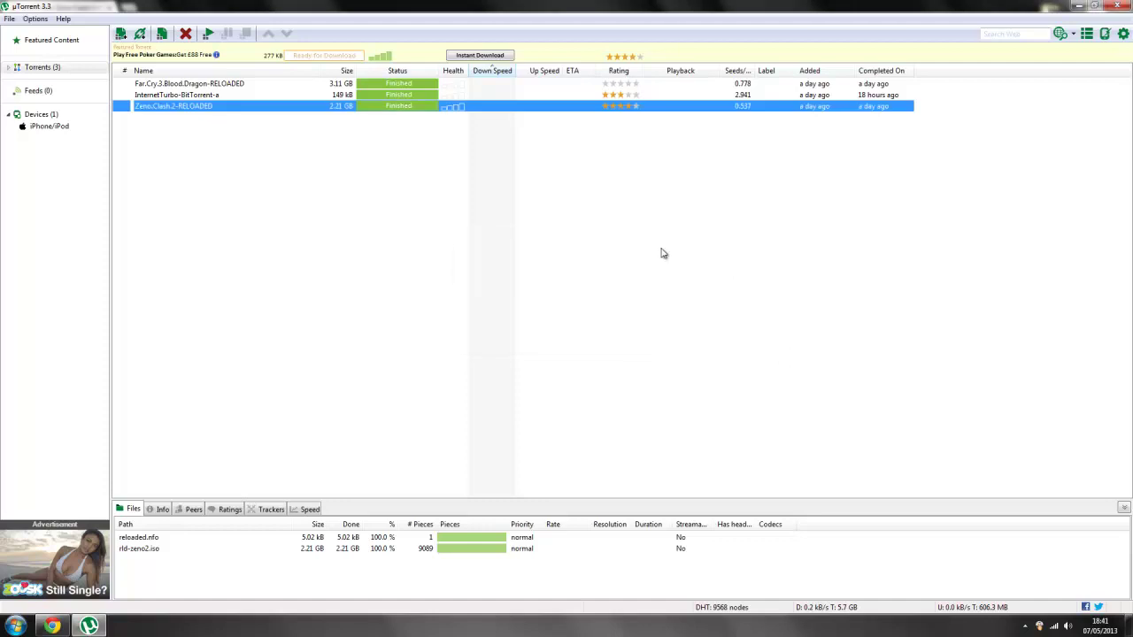
click(1079, 7)
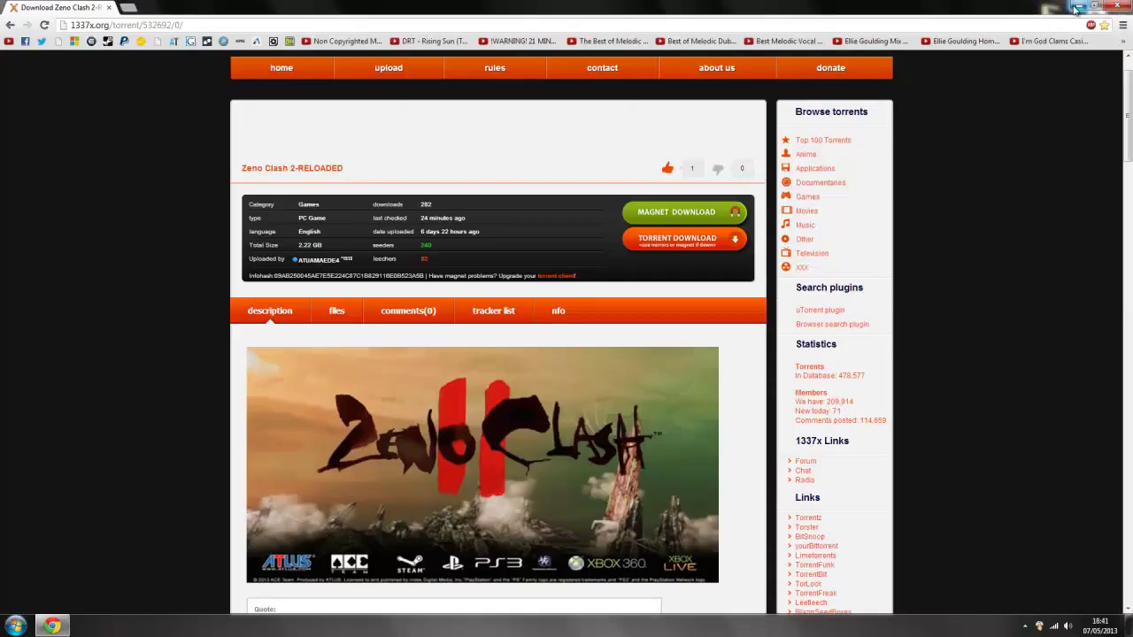
click(1076, 9)
Open the Zeno.Clash.2-RELOADED folder and select the rld-zeno2 disc image
click(566, 522)
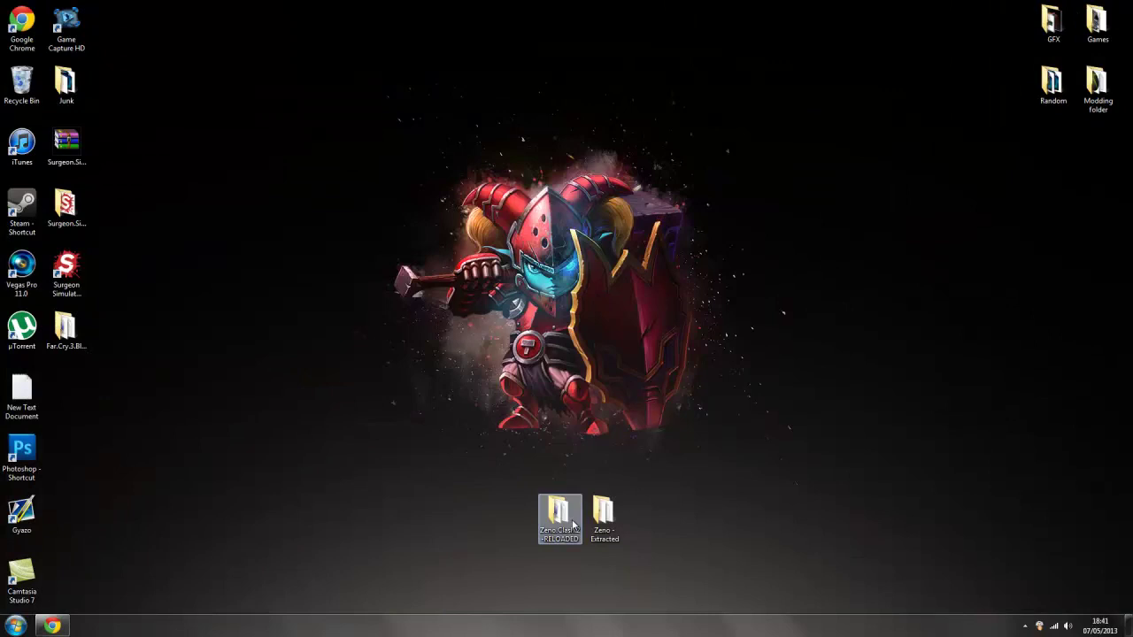
double_click(572, 526)
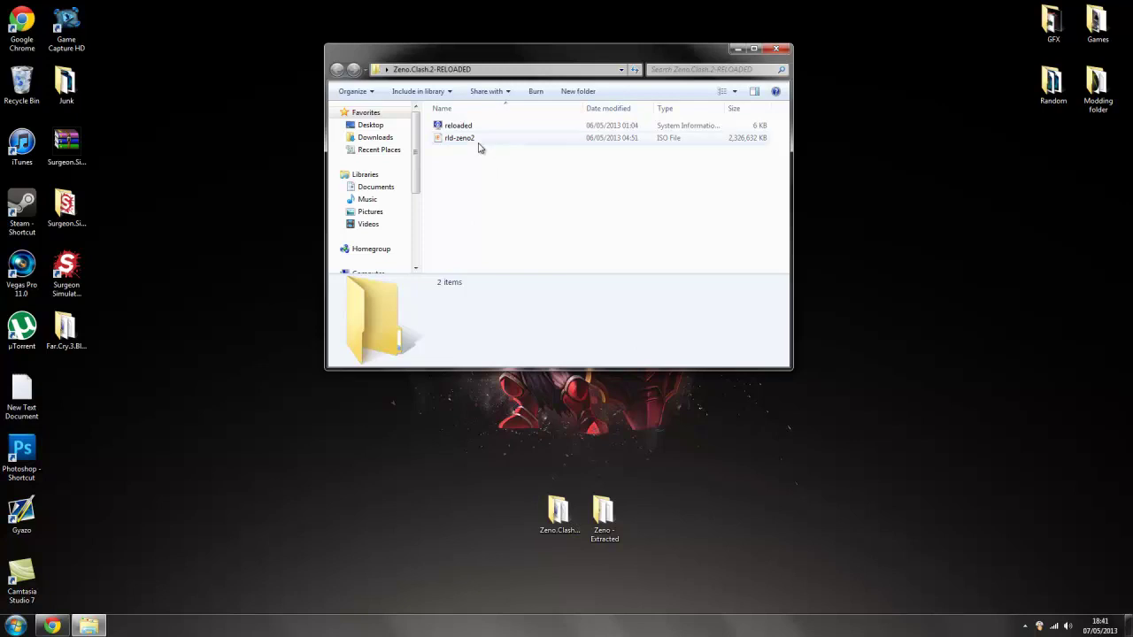
click(451, 141)
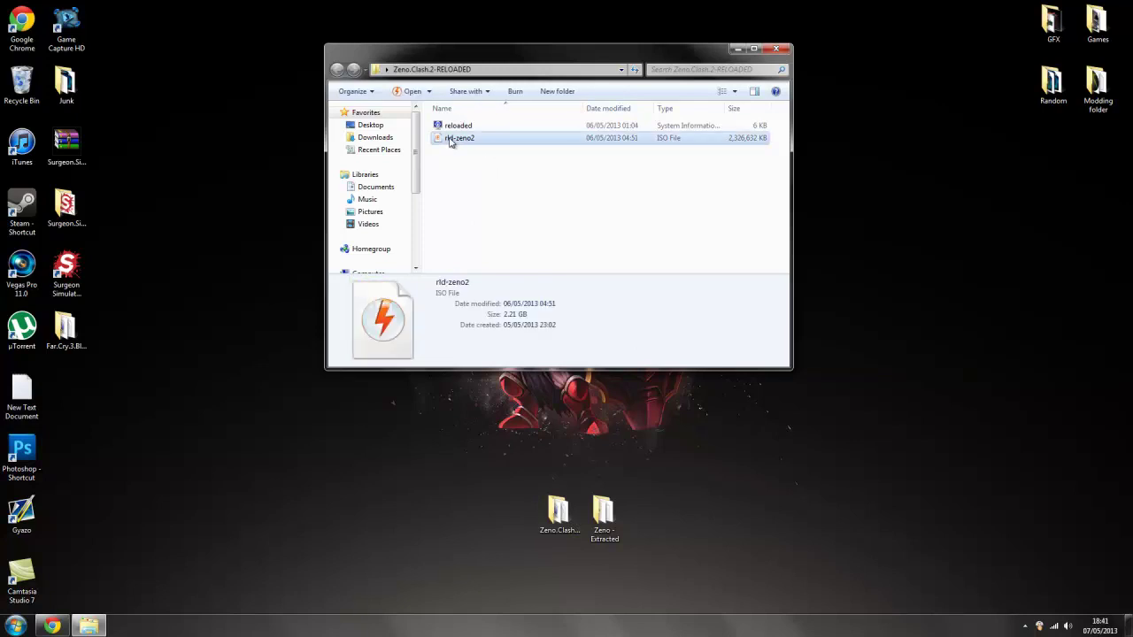
click(467, 130)
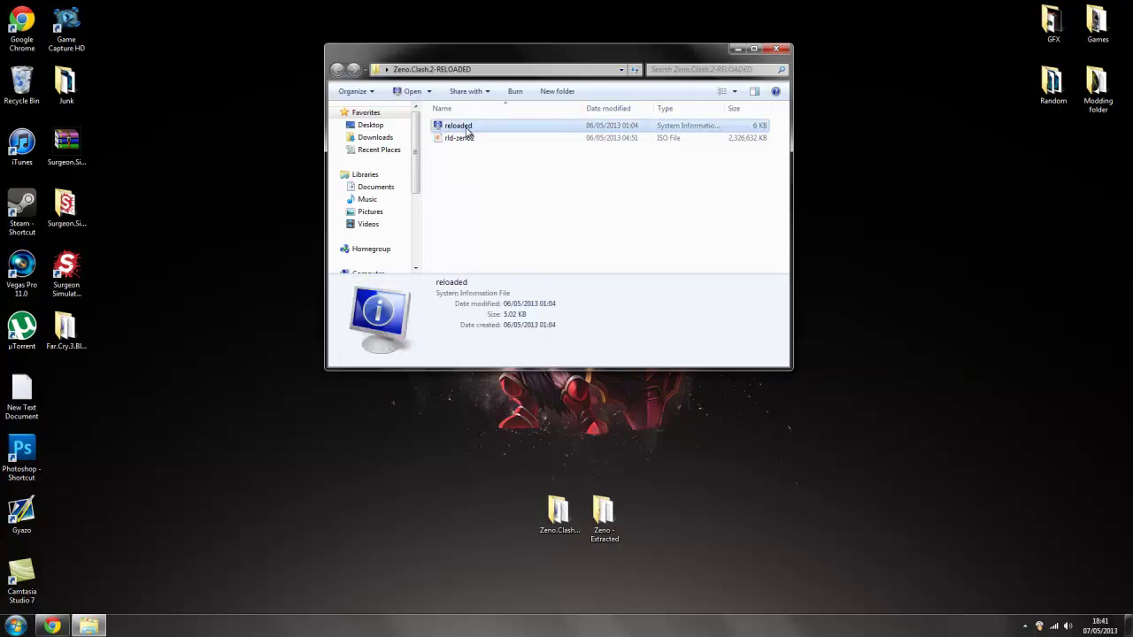
click(484, 184)
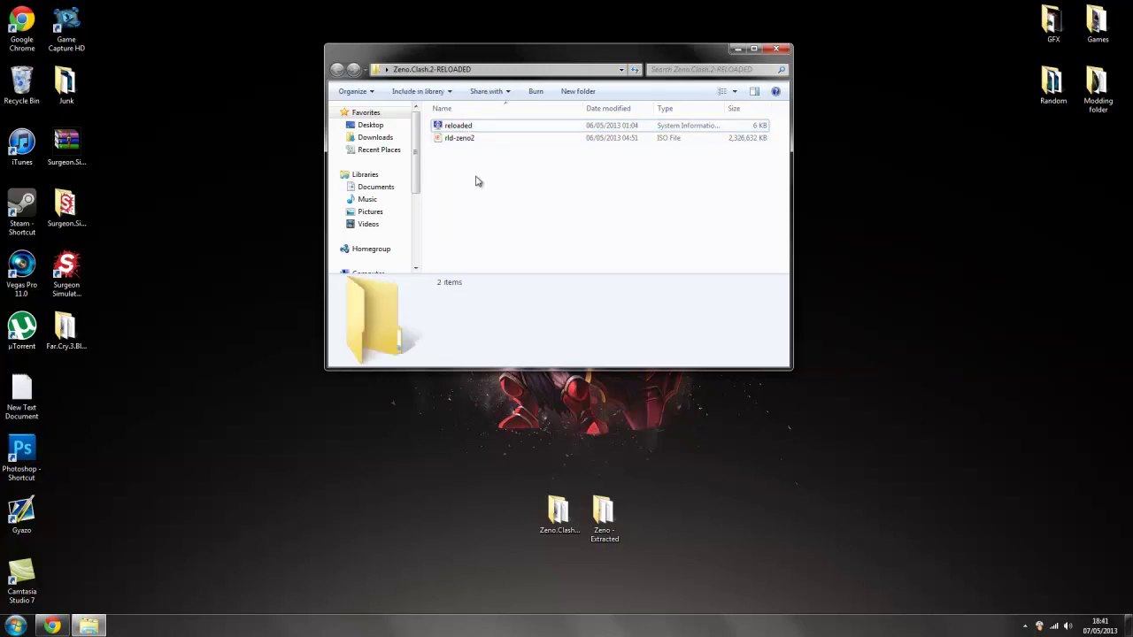
click(475, 144)
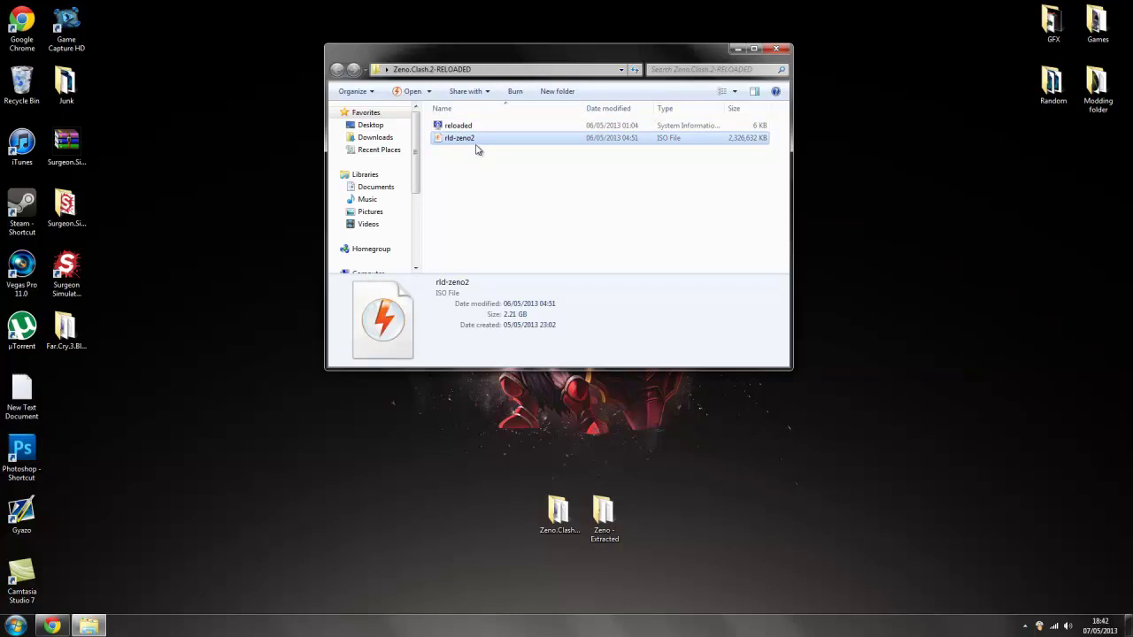
Extract rld-zeno2 here, then open Zeno - Extracted and select setup
click(776, 49)
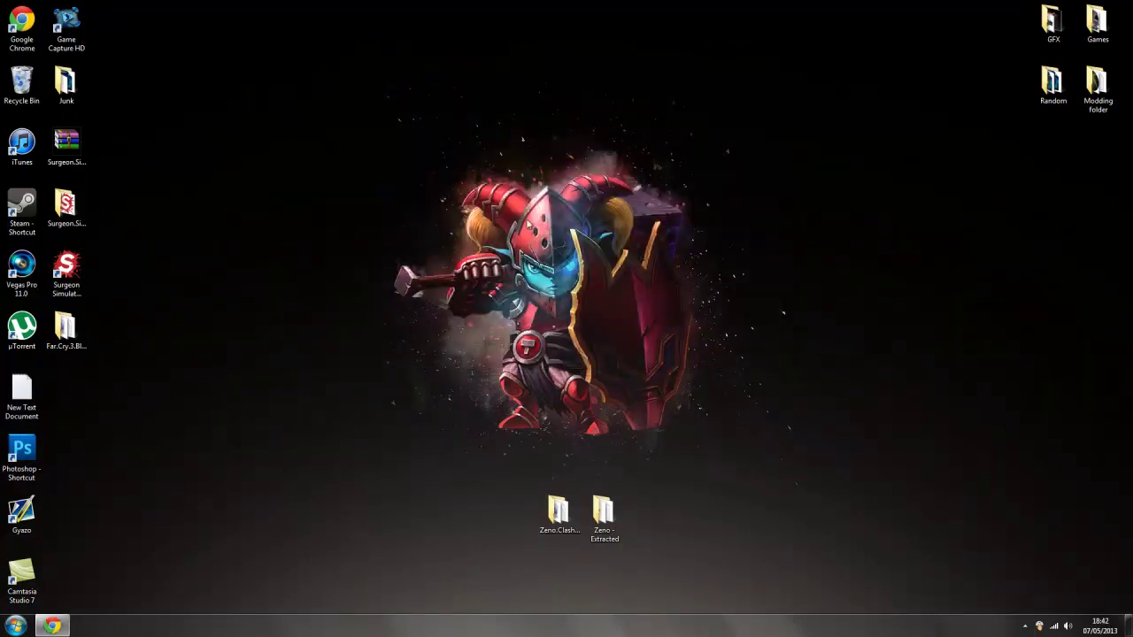
double_click(561, 517)
click(466, 140)
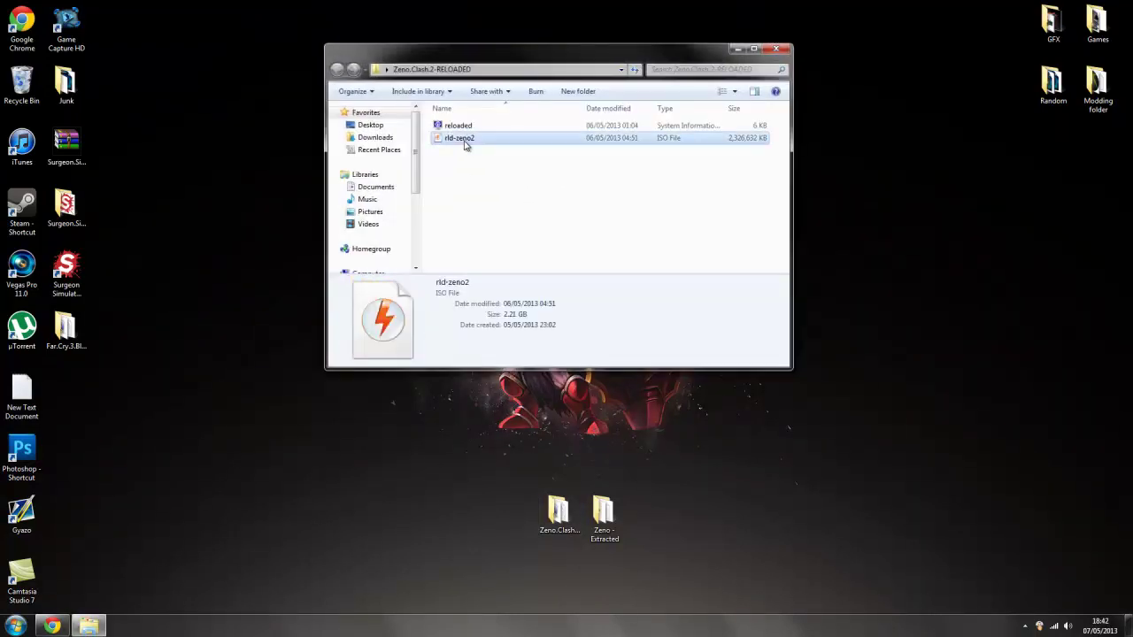
right_click(482, 141)
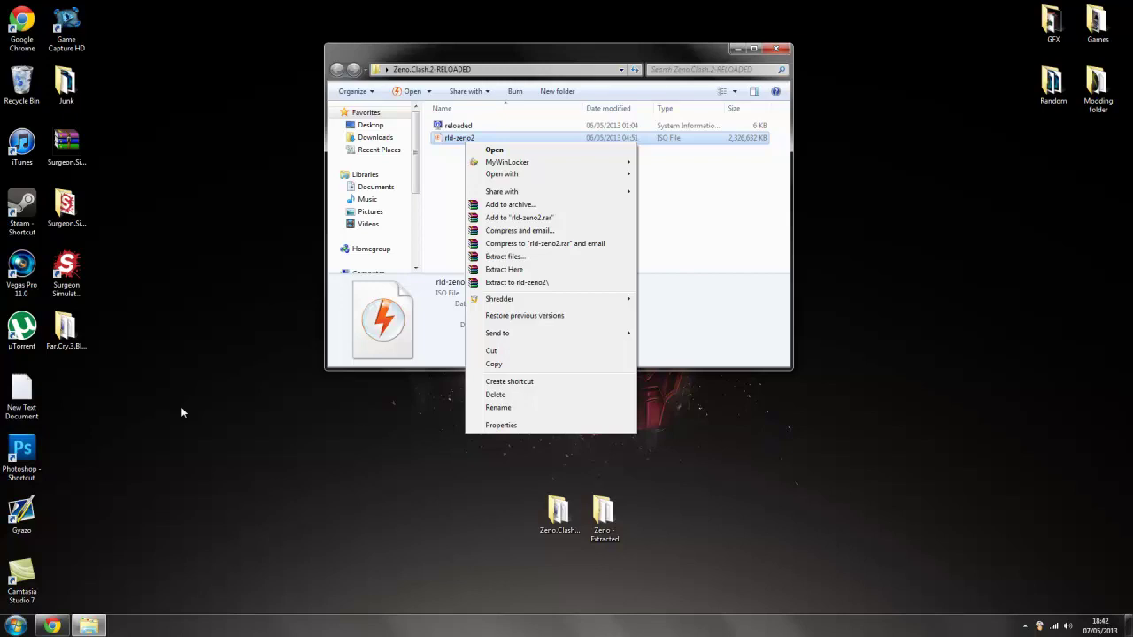
click(539, 269)
click(776, 48)
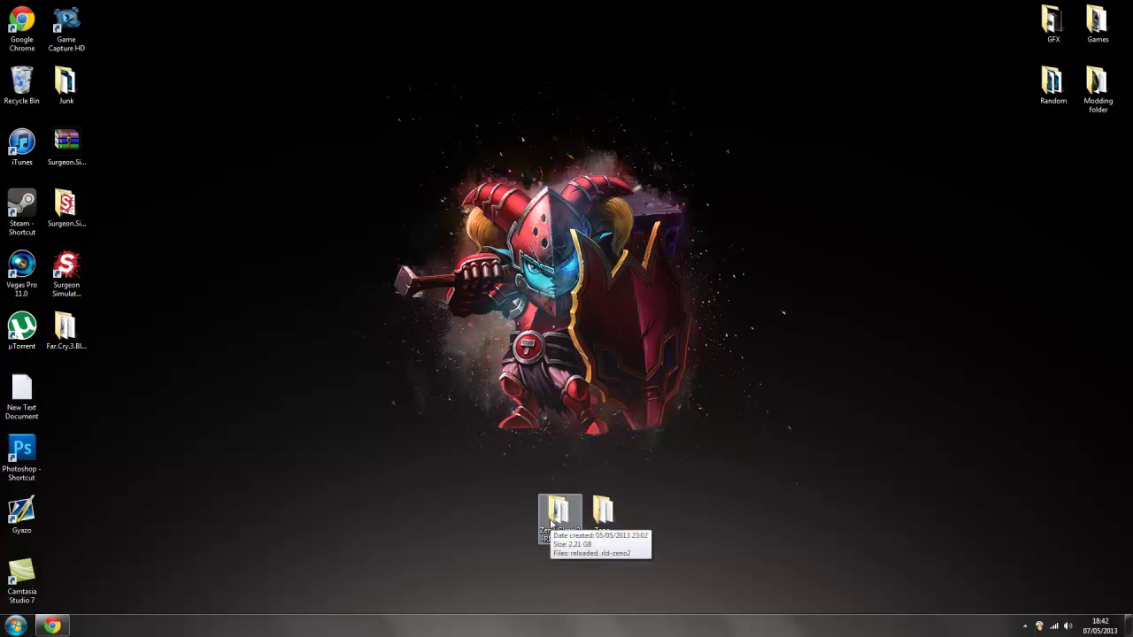
double_click(603, 513)
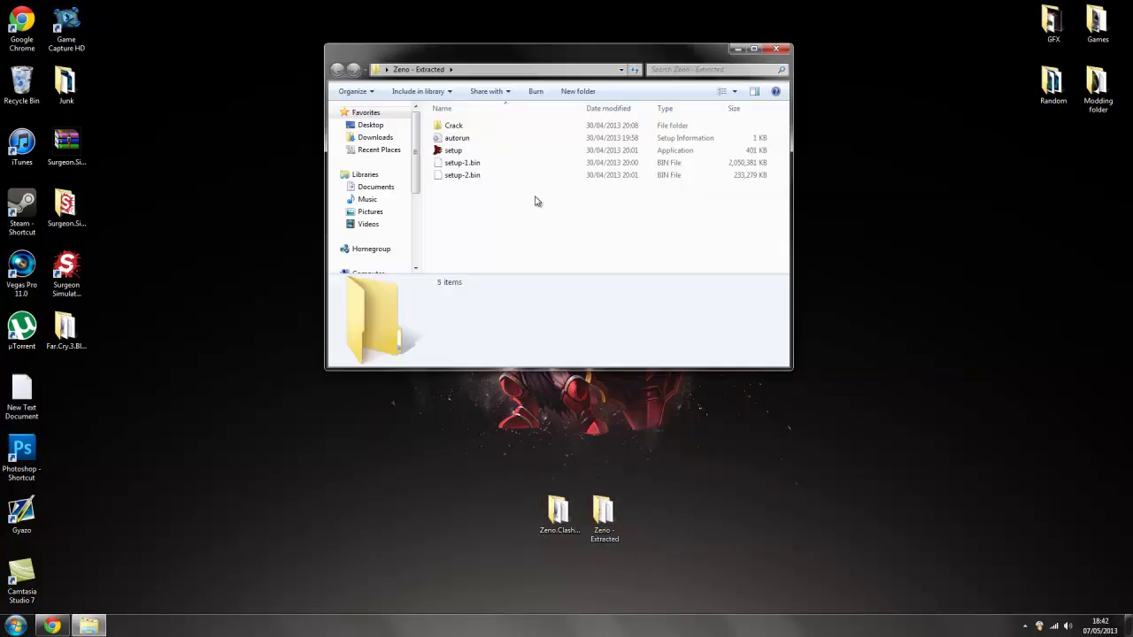
click(473, 152)
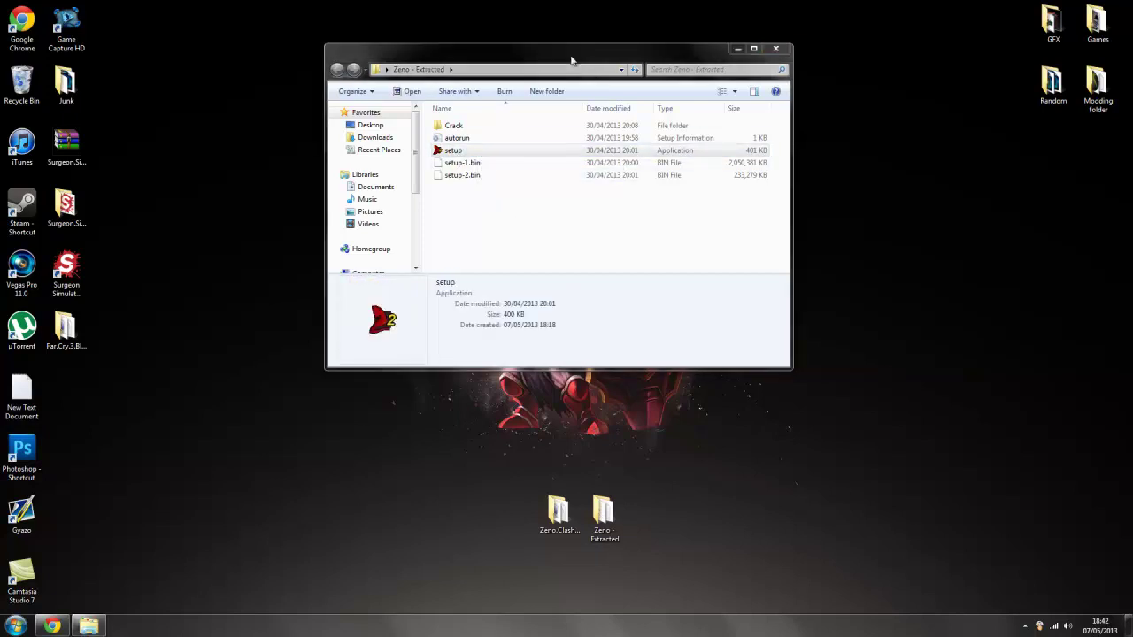
Install Zeno Clash 2 to the default Program Files folder without a start menu icon, muting the music
double_click(515, 149)
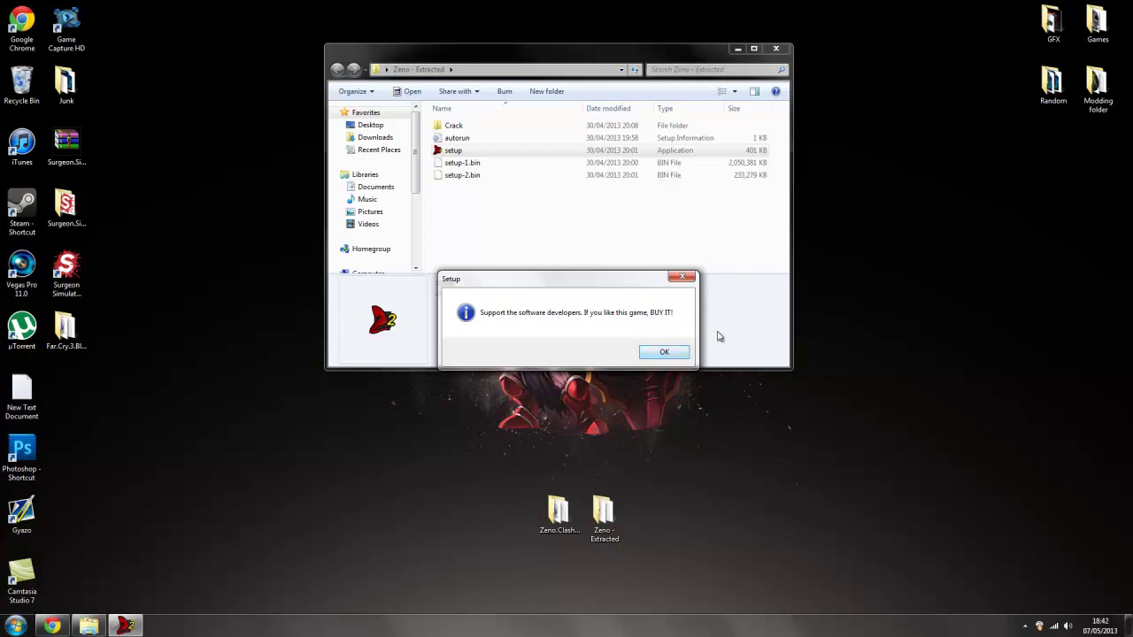
click(677, 354)
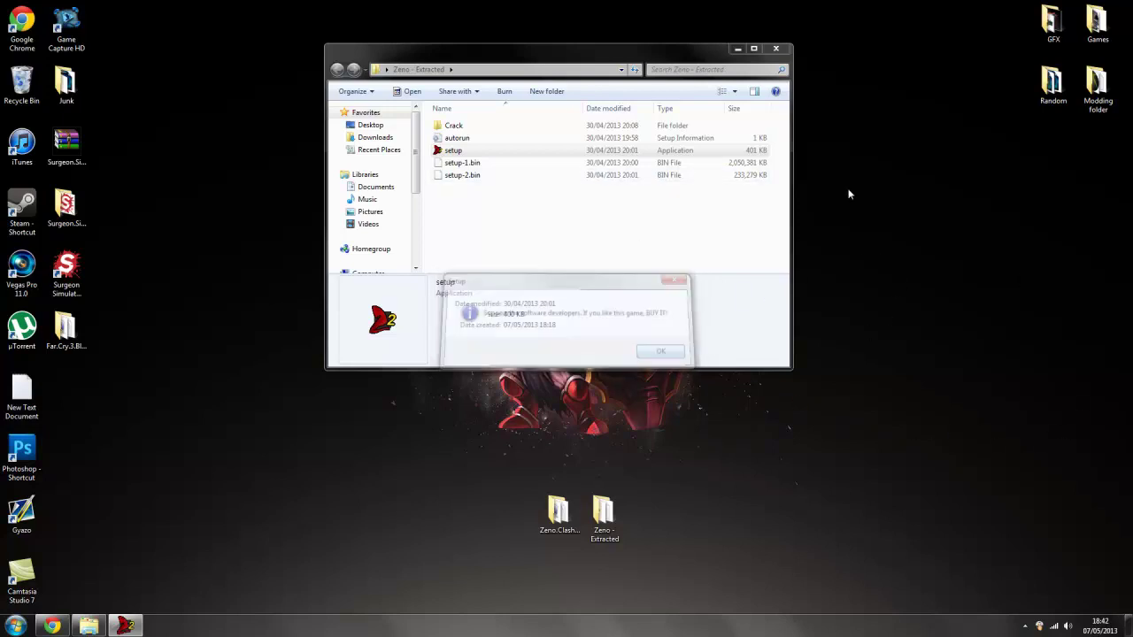
click(447, 408)
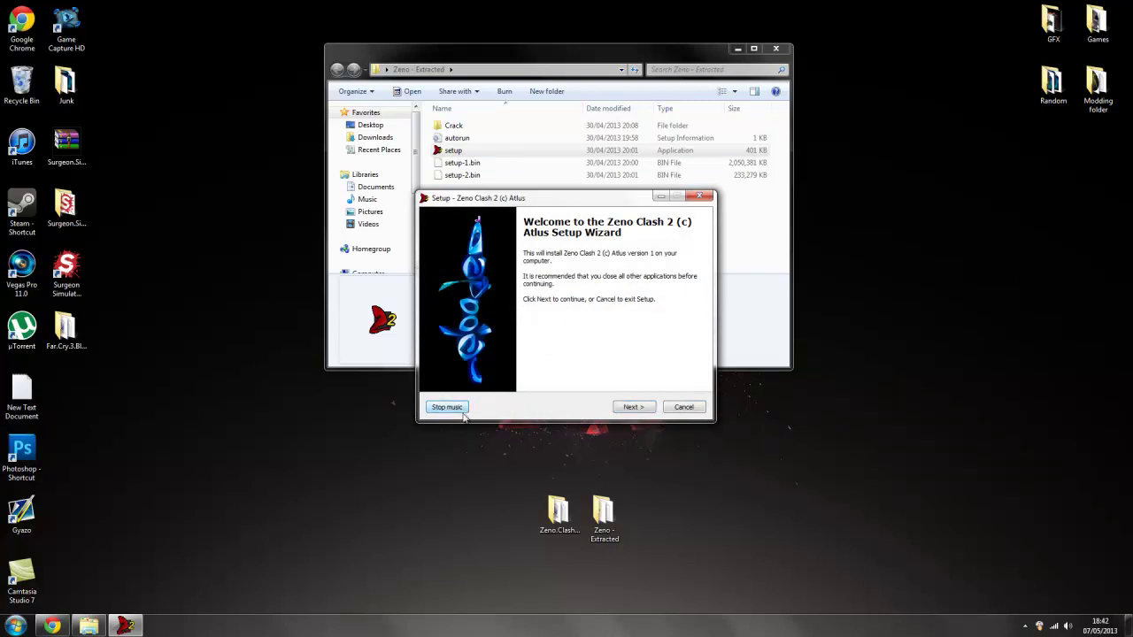
click(653, 407)
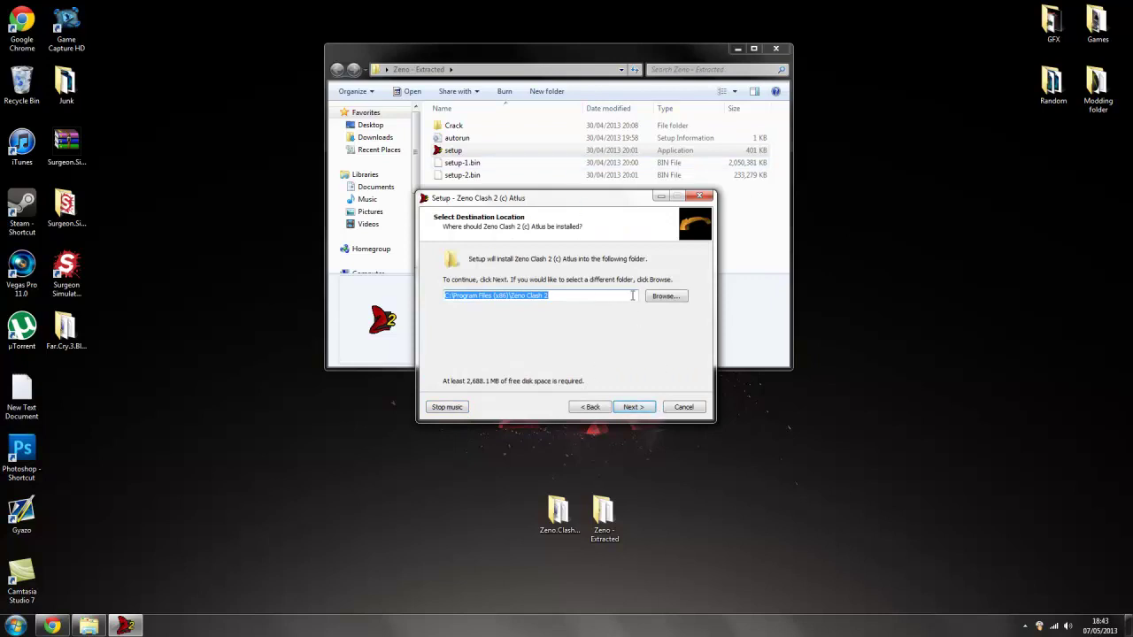
click(636, 408)
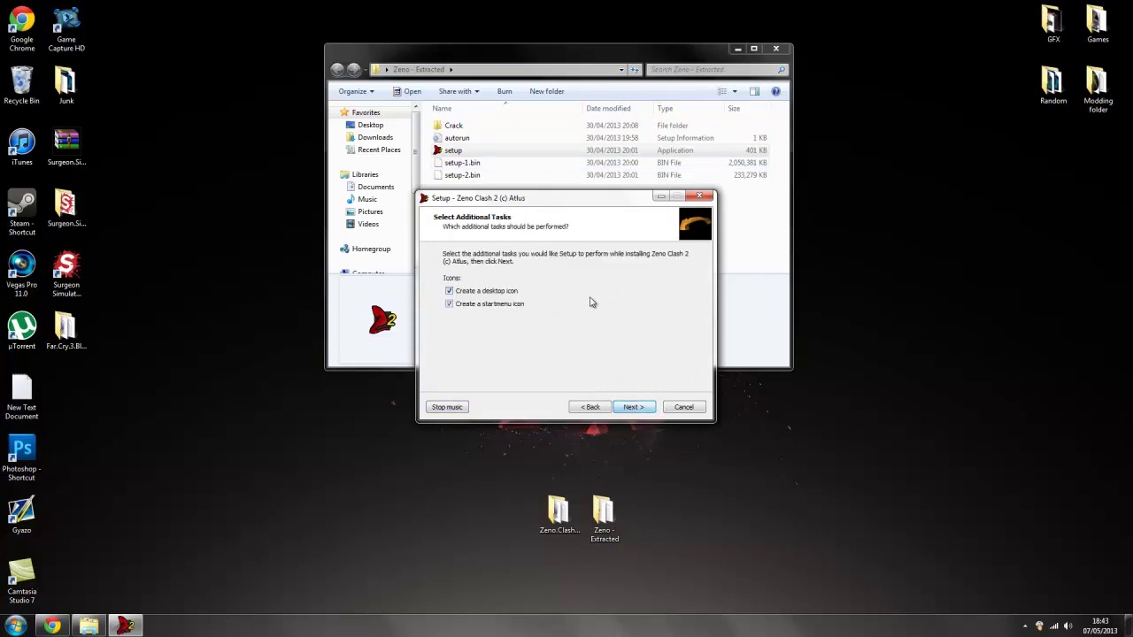
click(502, 305)
click(652, 408)
click(640, 407)
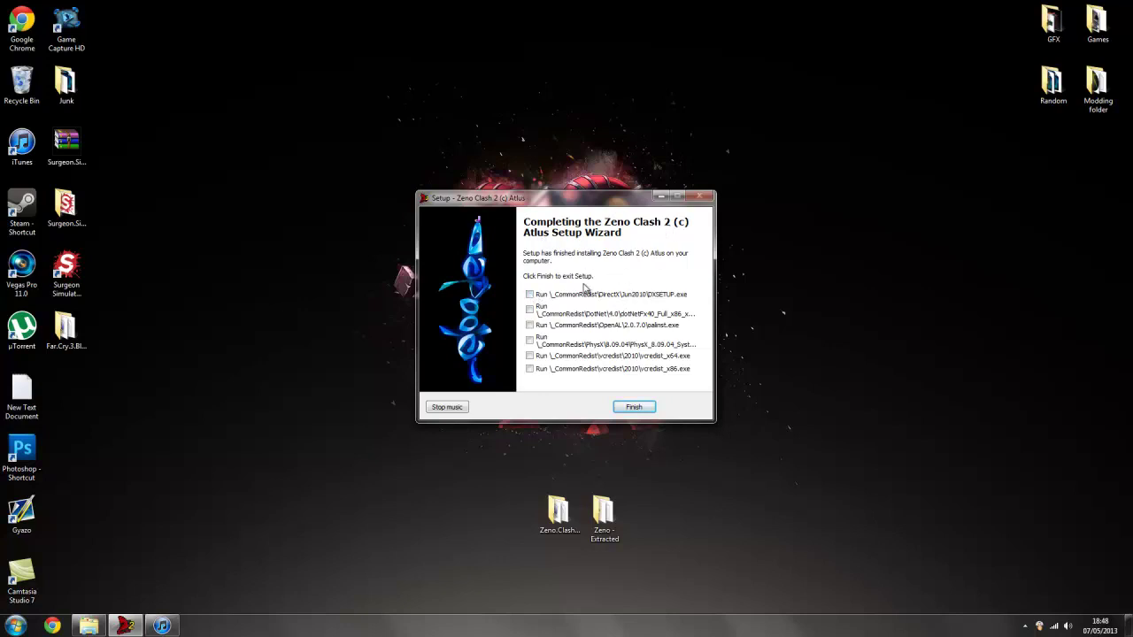
Finish game setup with the DirectX, .NET and PhysX installers set to run
click(562, 297)
click(542, 340)
click(634, 407)
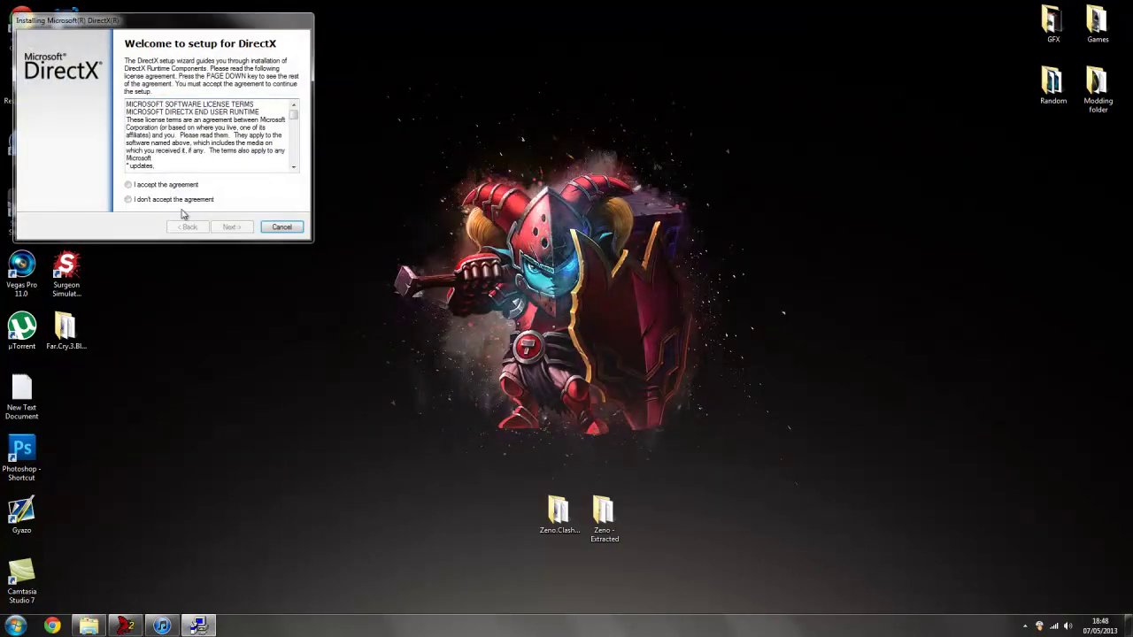
Accept the DirectX license, install the runtime components, and close the finished installer
click(181, 184)
click(231, 226)
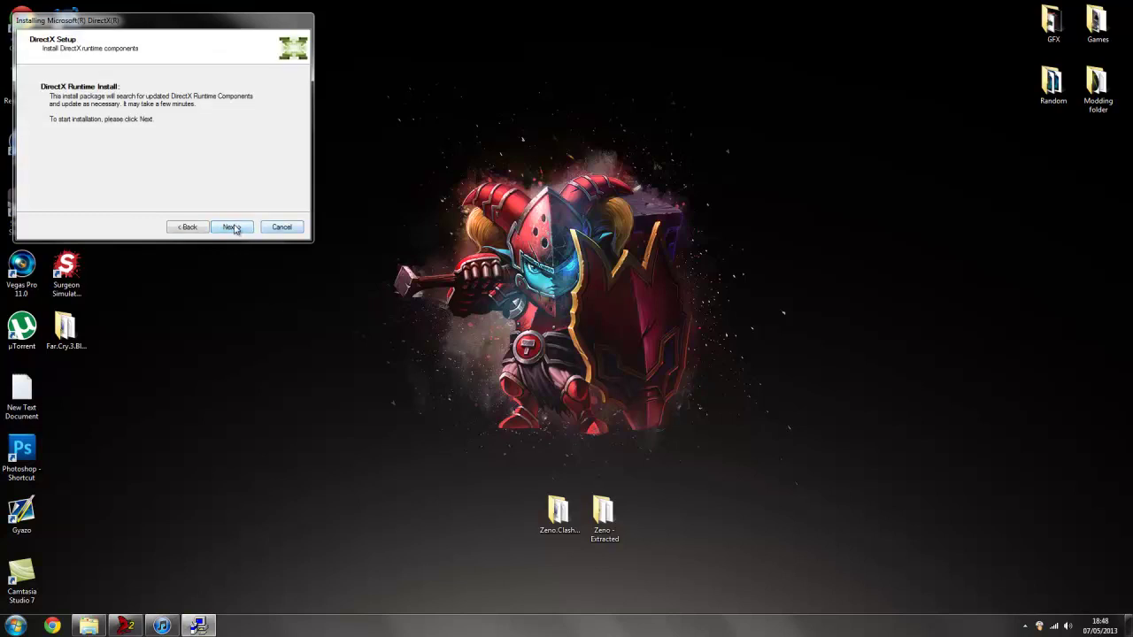
click(232, 226)
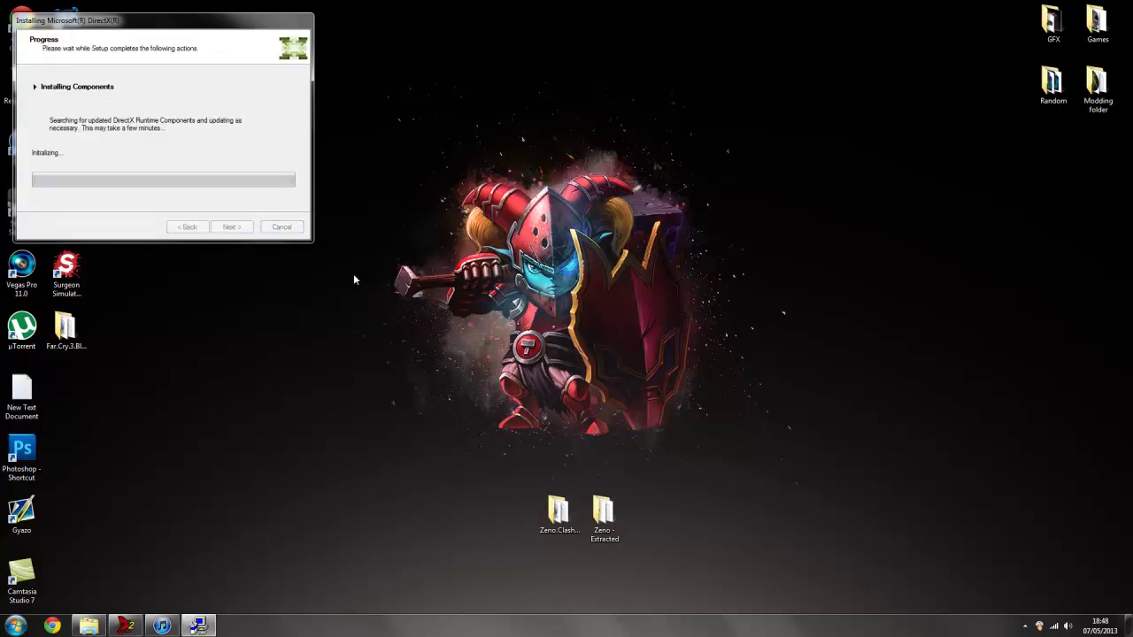
mouse_move(130, 22)
mouse_down()
mouse_move(402, 166)
mouse_move(123, 21)
mouse_up()
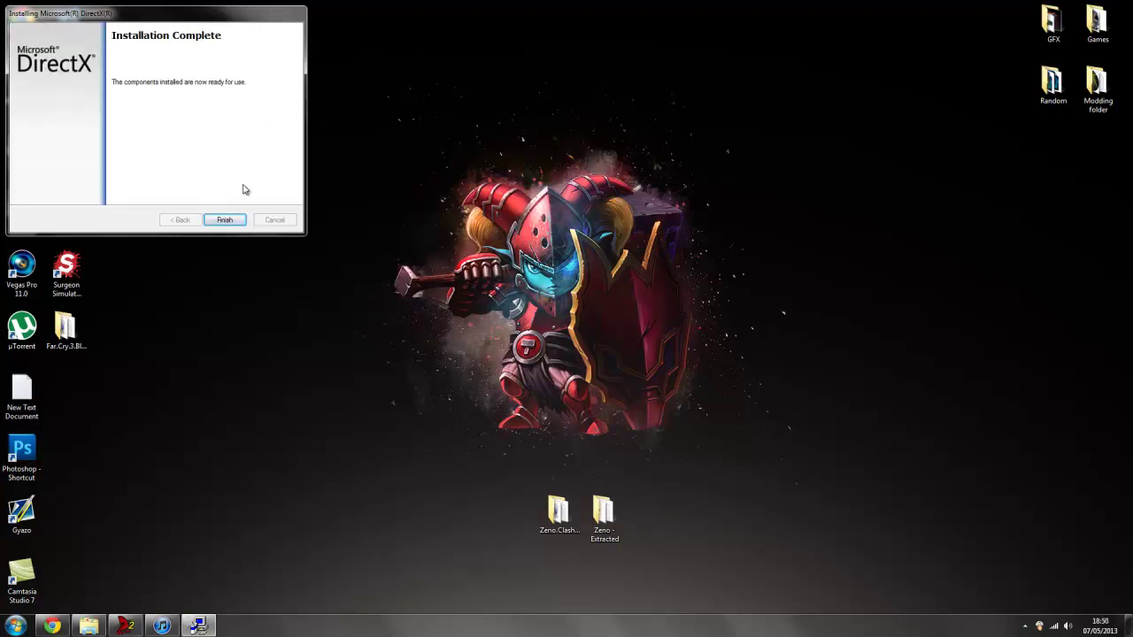
click(239, 220)
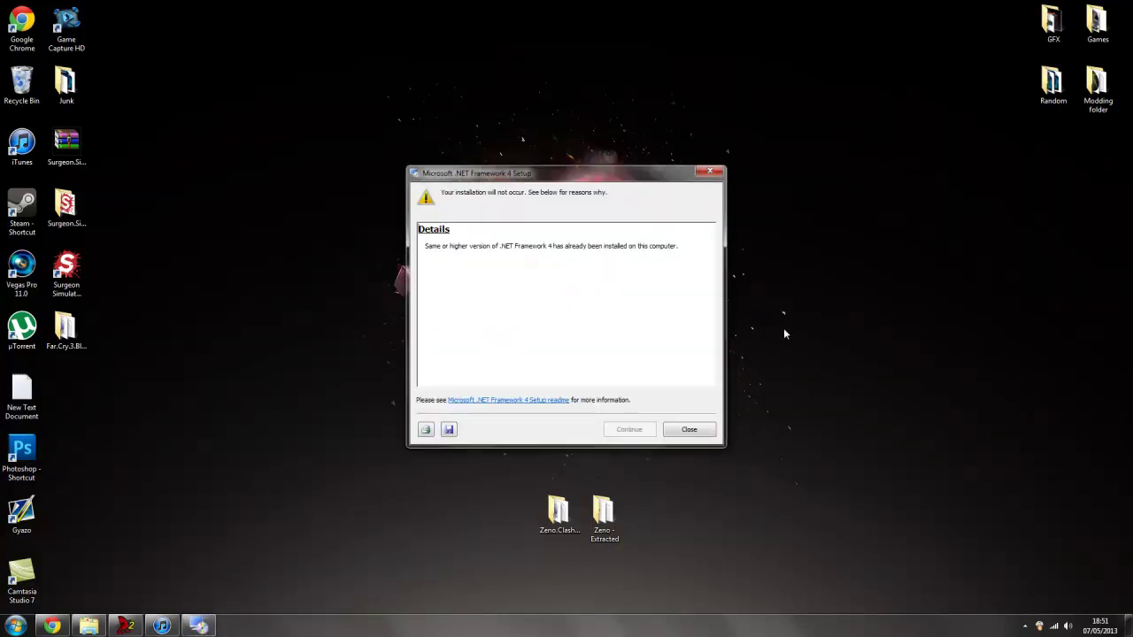
Close the .NET Framework 4 installer after it reports .NET 4 is already installed
drag(489, 255, 588, 255)
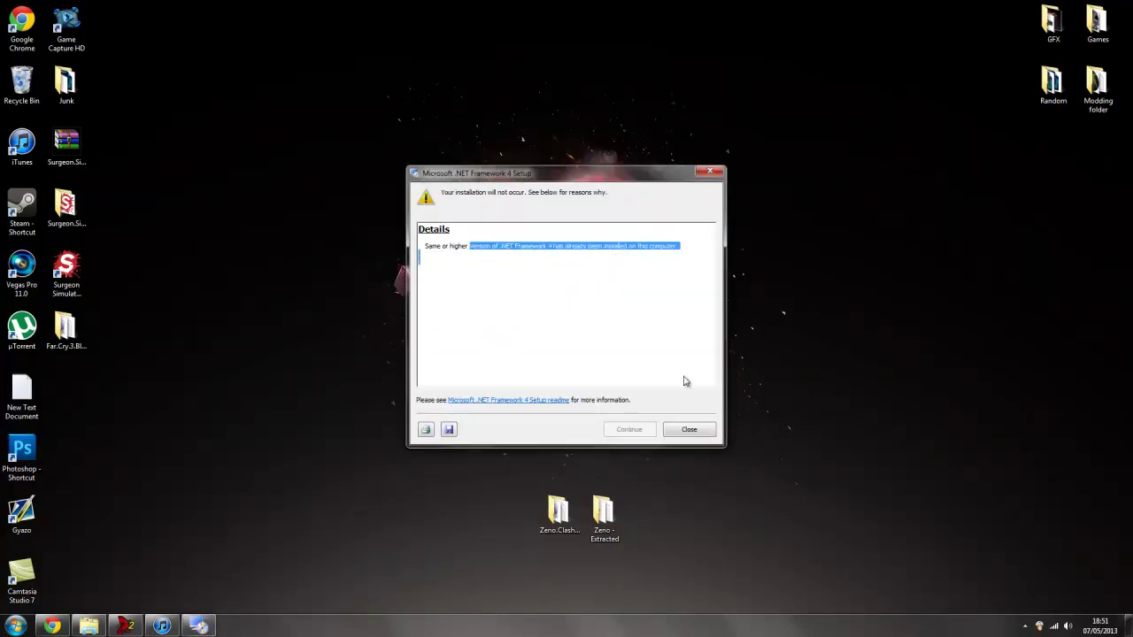
click(683, 429)
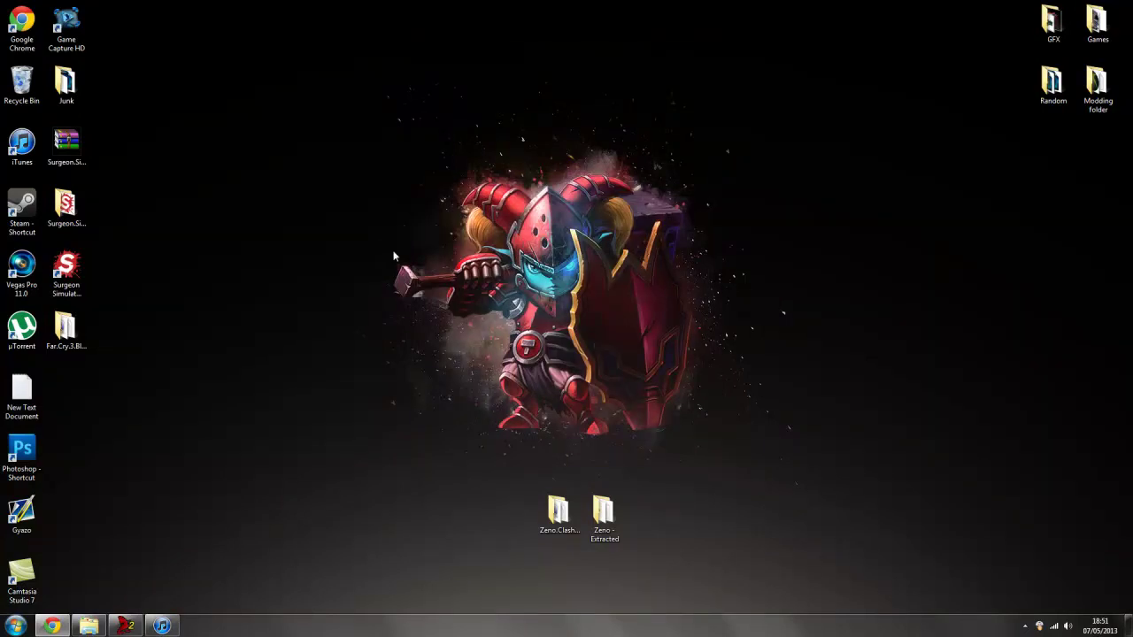
Scroll through the OpenAL license and accept it with OK to install
drag(783, 408, 647, 282)
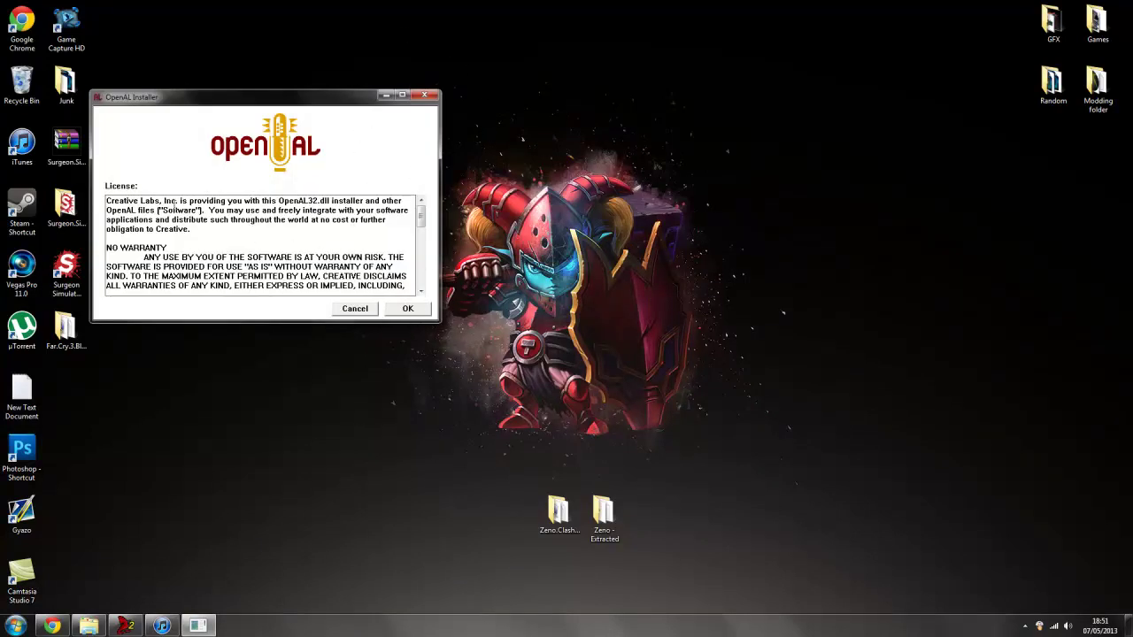
mouse_move(191, 206)
mouse_down()
mouse_move(190, 232)
mouse_move(252, 219)
mouse_up()
click(239, 240)
click(252, 229)
scroll(222, 250, down, 10)
click(407, 308)
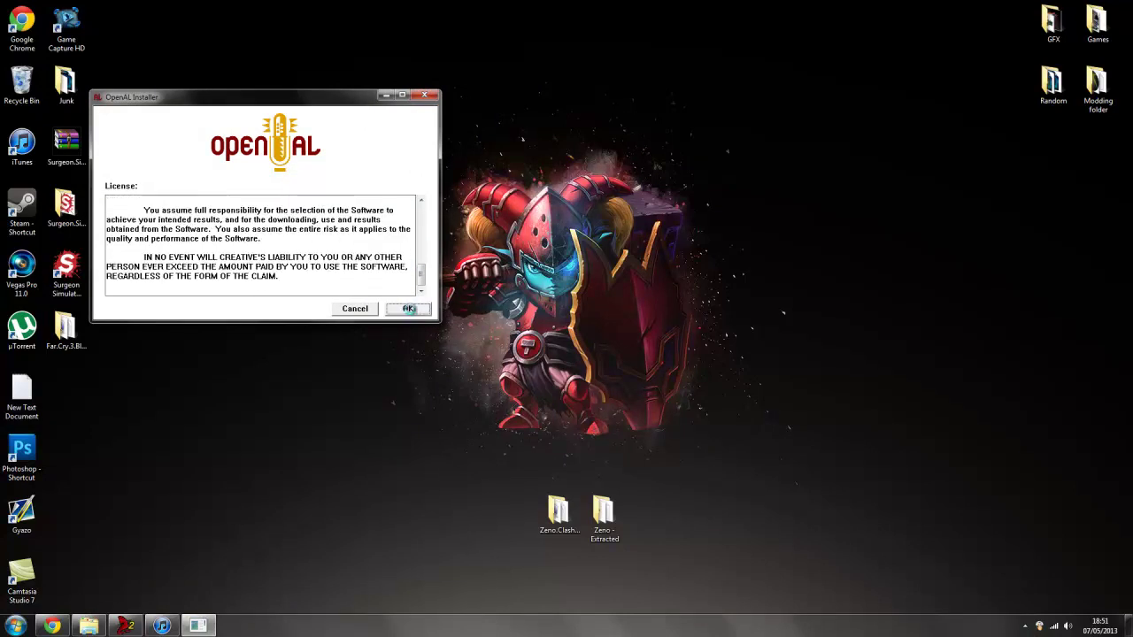
Dismiss the OpenAL completion message and exit the already-installed PhysX setup
click(577, 350)
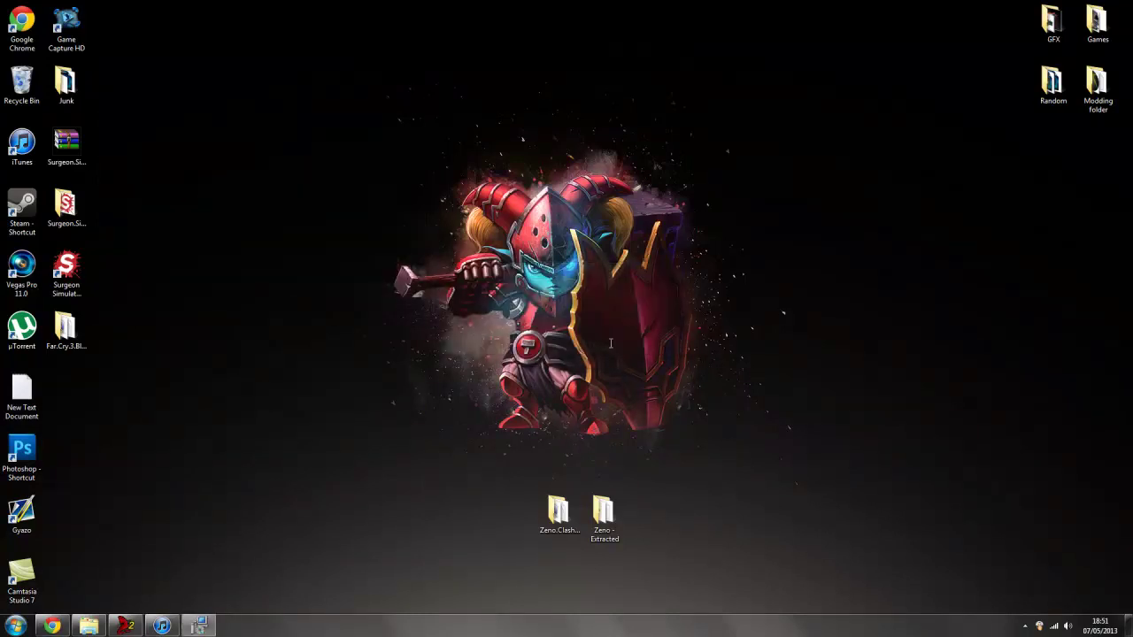
click(538, 373)
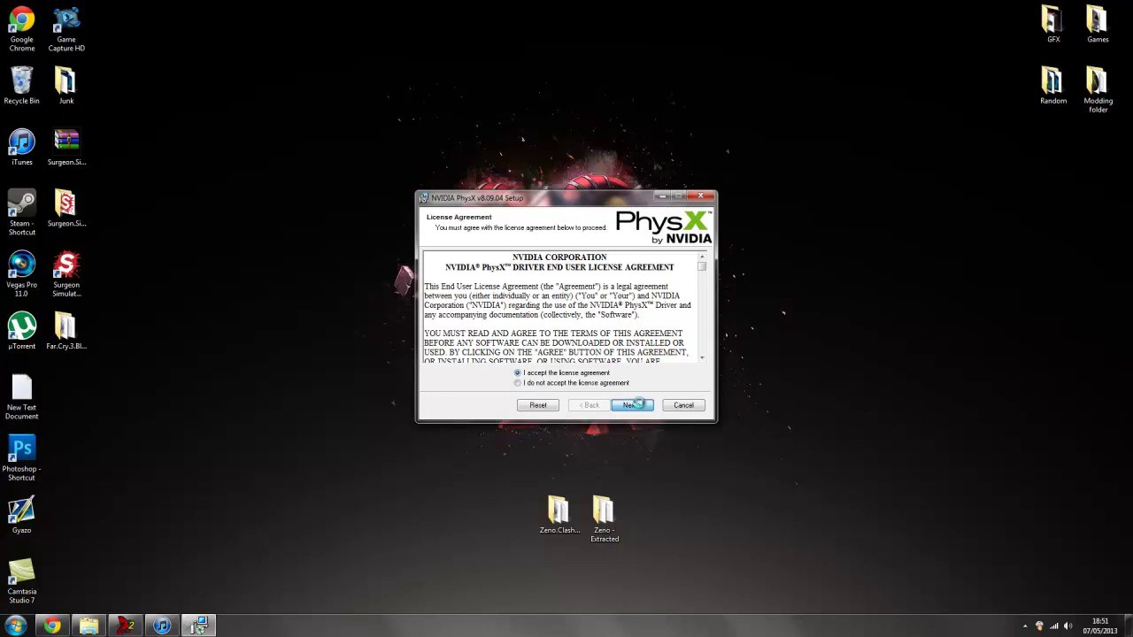
click(630, 405)
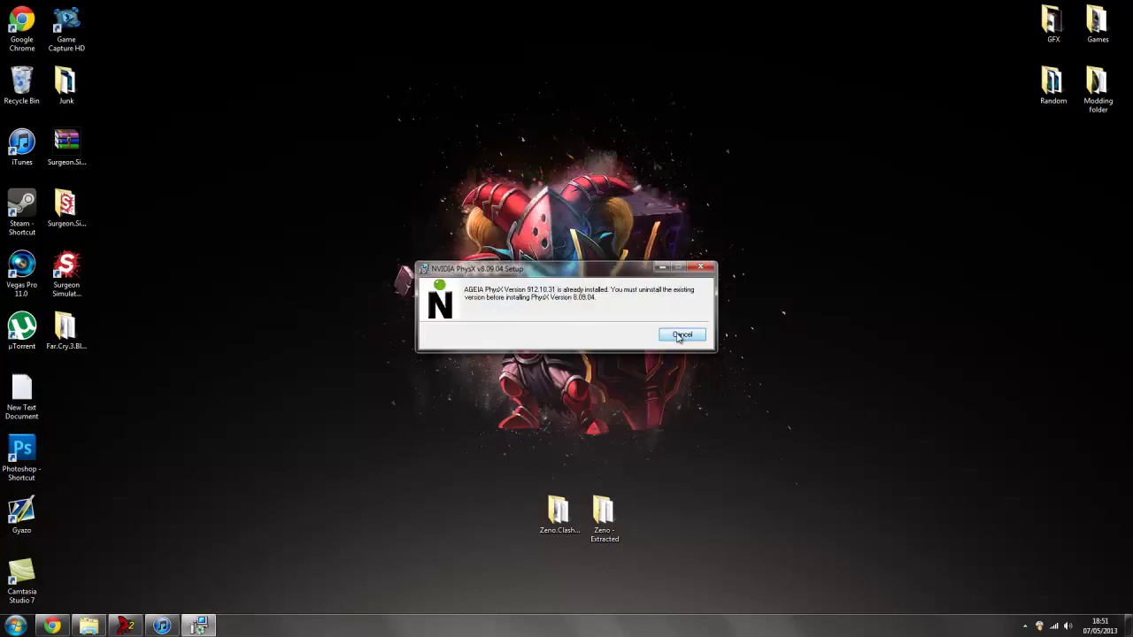
click(700, 267)
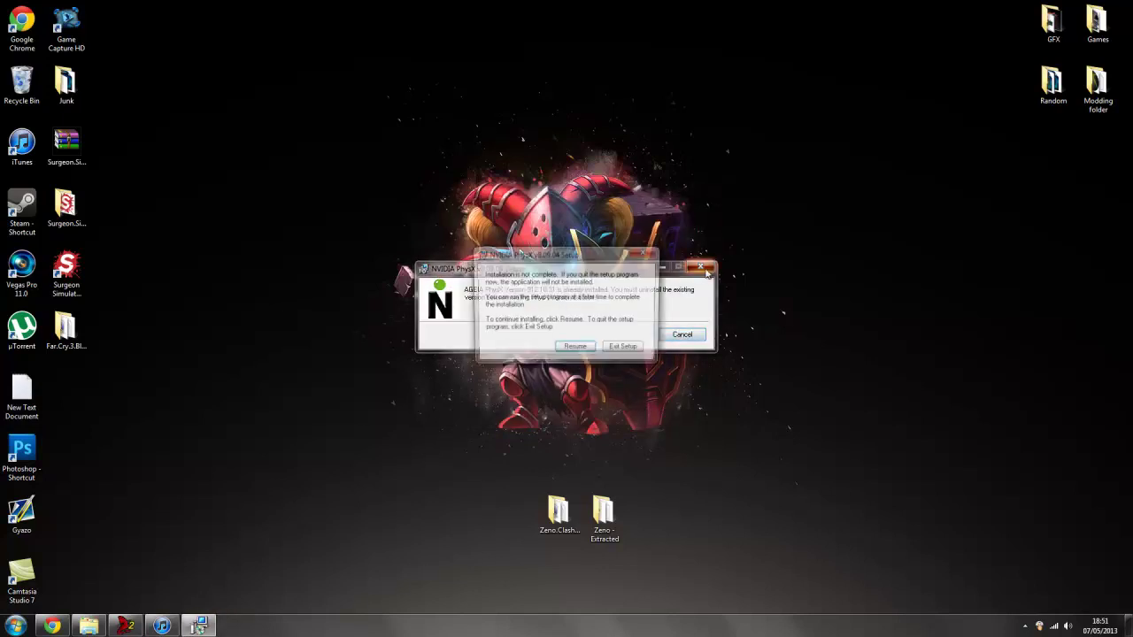
click(625, 349)
click(628, 333)
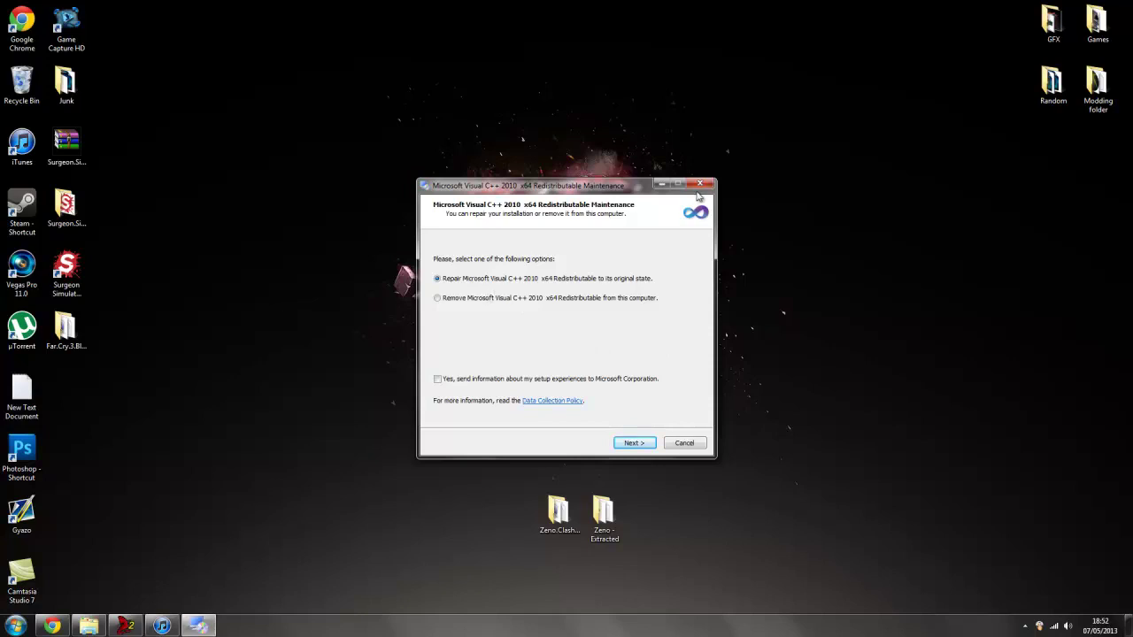
Cancel the Visual C++ 2010 x64 and x86 maintenance installers
click(684, 440)
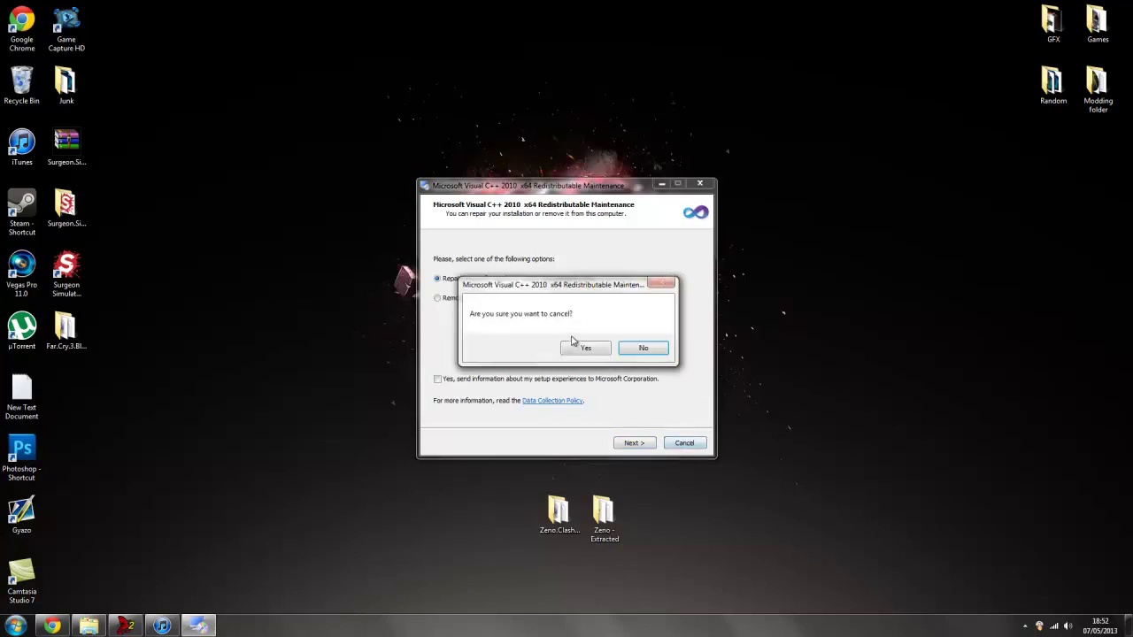
click(583, 347)
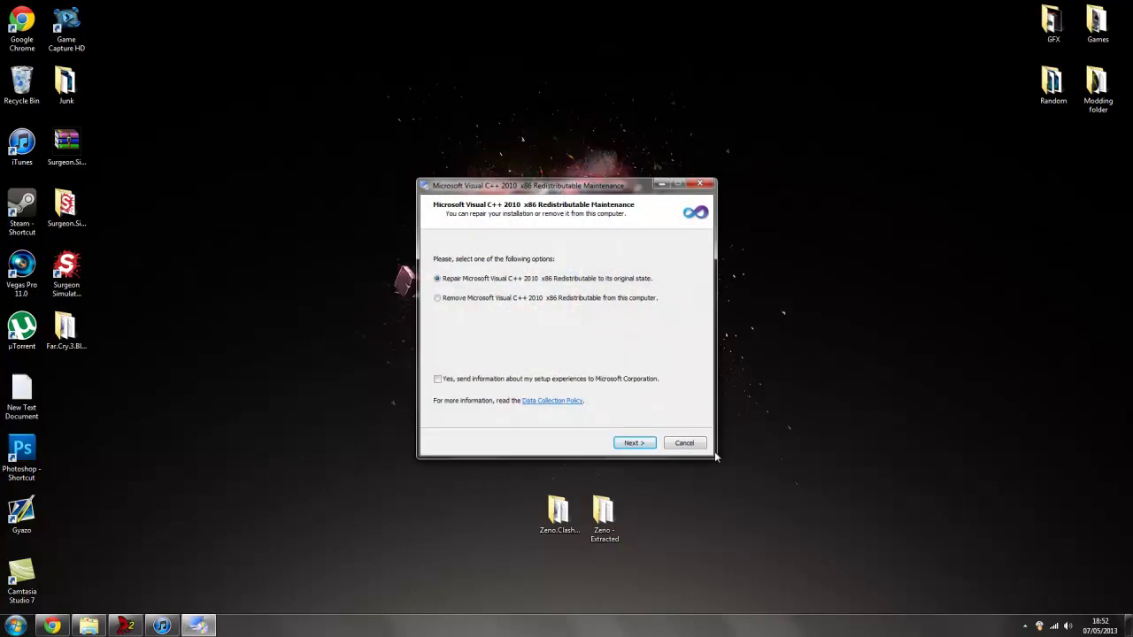
click(685, 442)
click(588, 345)
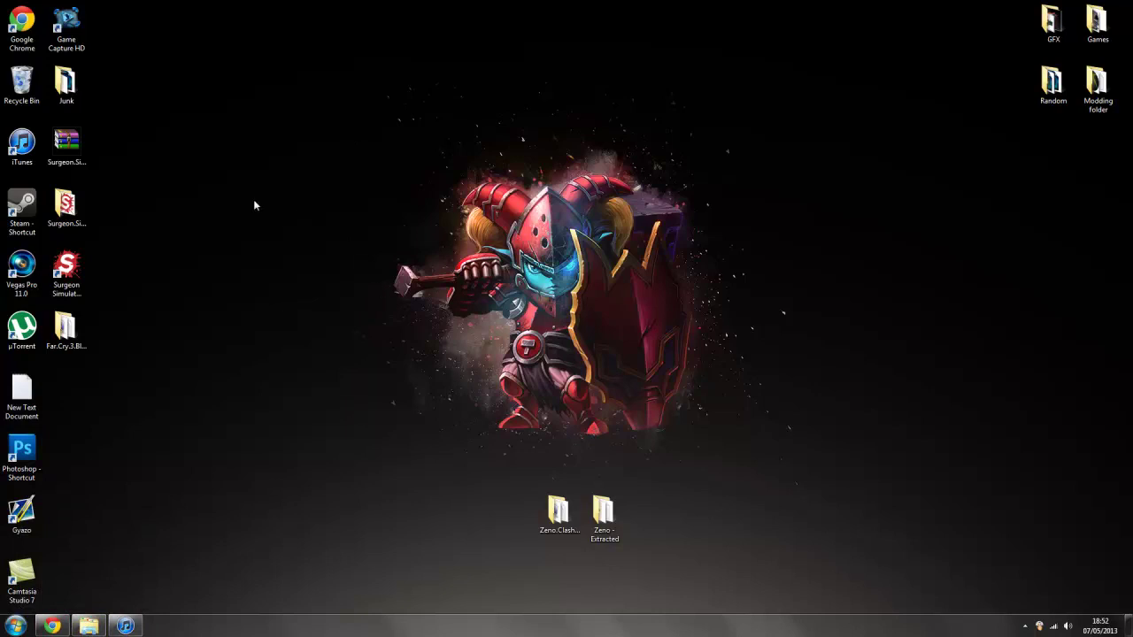
Move the Zeno - Extracted window to the right and open its Crack folder
click(89, 626)
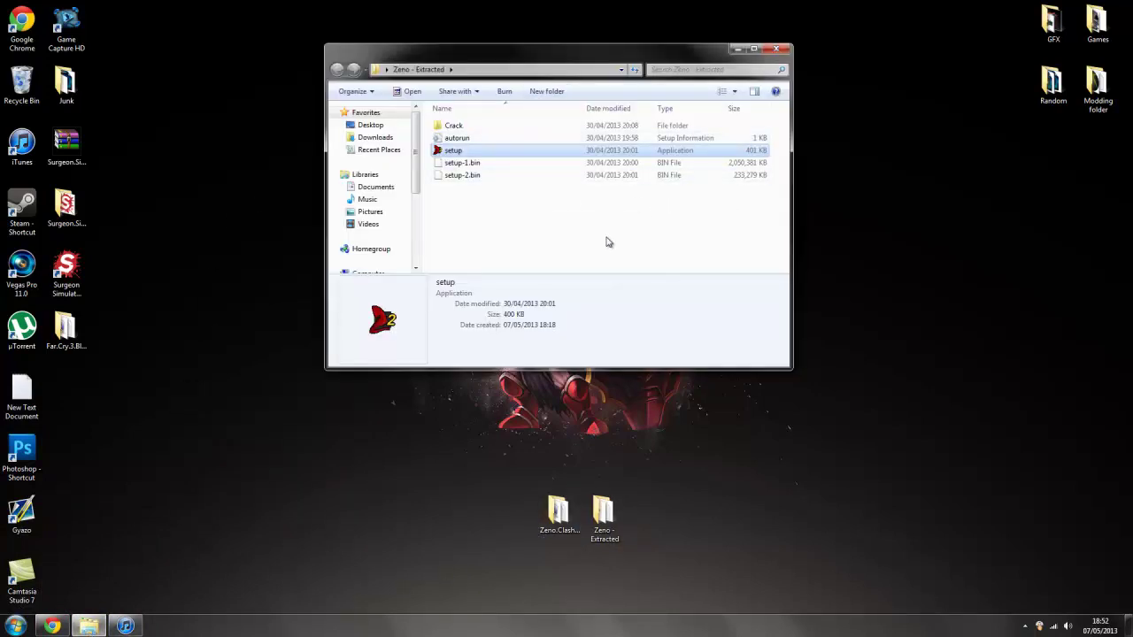
click(611, 240)
mouse_move(565, 60)
mouse_down()
mouse_move(720, 81)
mouse_move(1132, 97)
mouse_up()
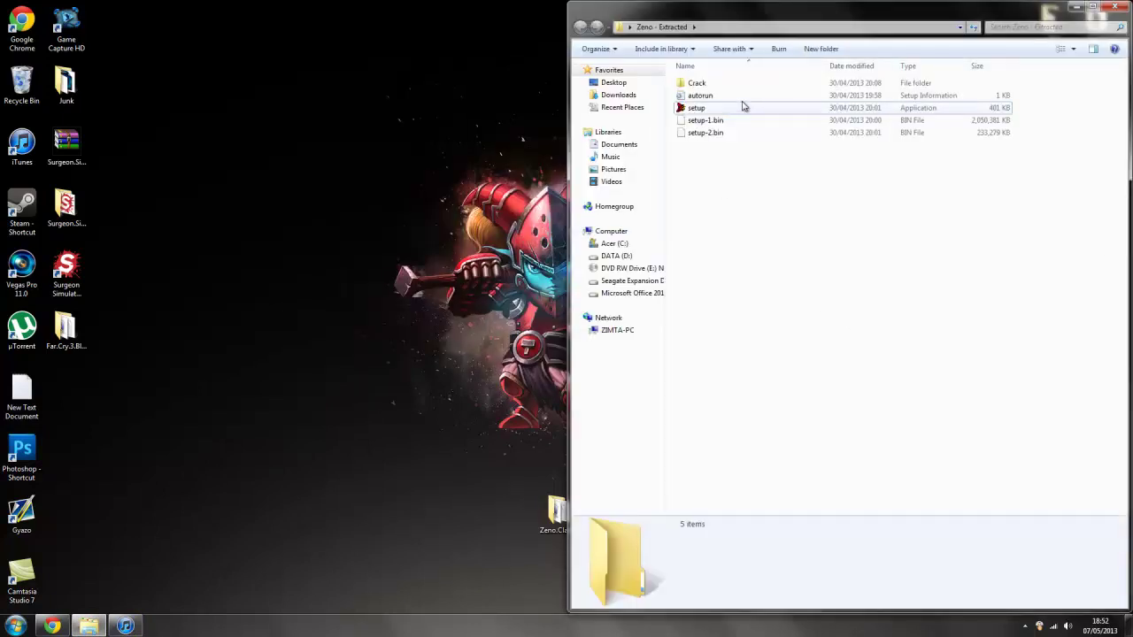
double_click(723, 83)
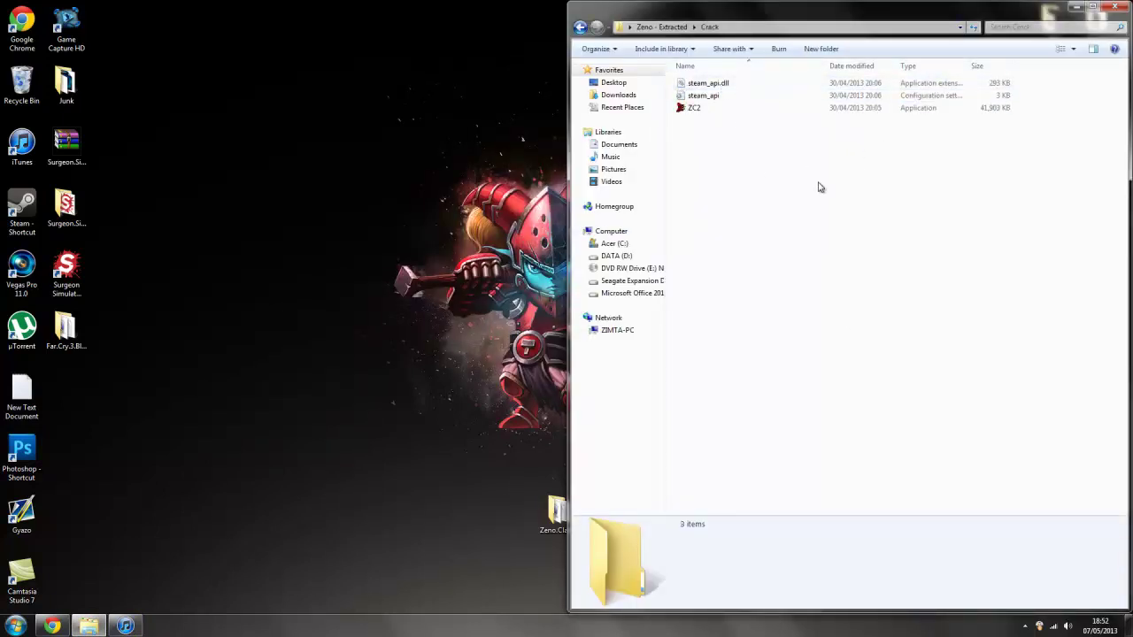
Snap a Computer window to the left and open C:\Program Files (x86)
click(16, 626)
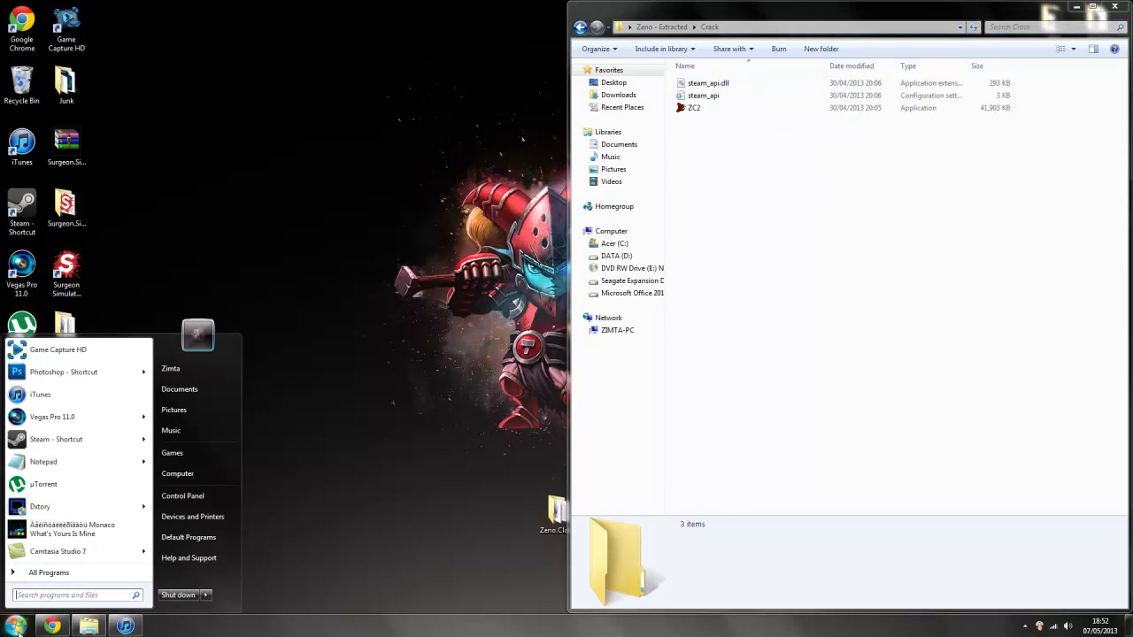
click(191, 474)
drag(533, 63, 1, 133)
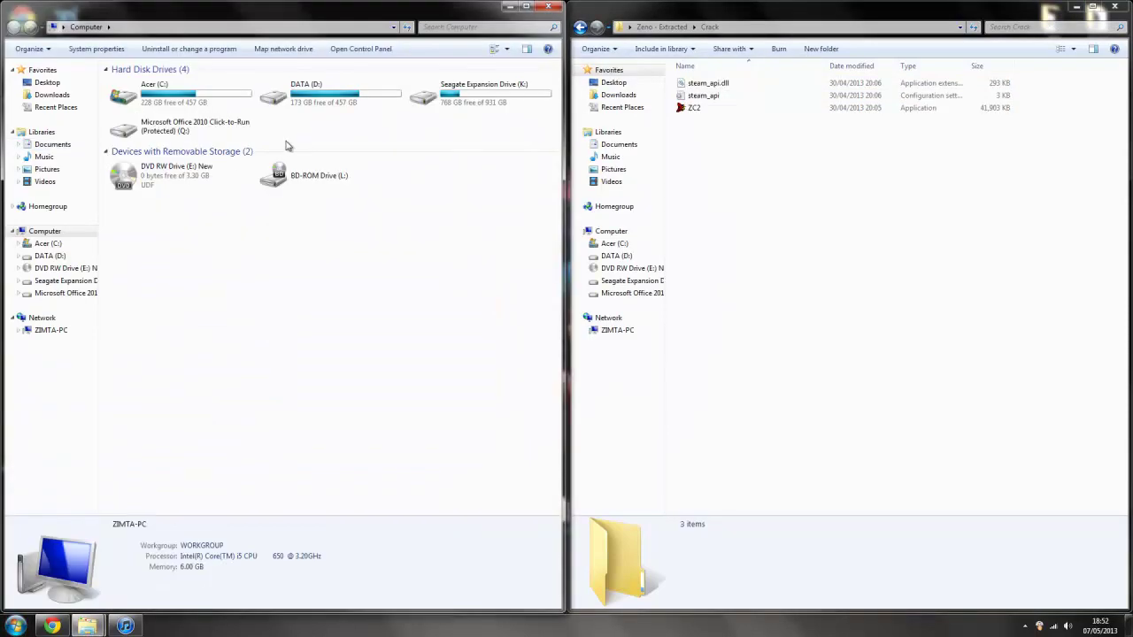
double_click(168, 89)
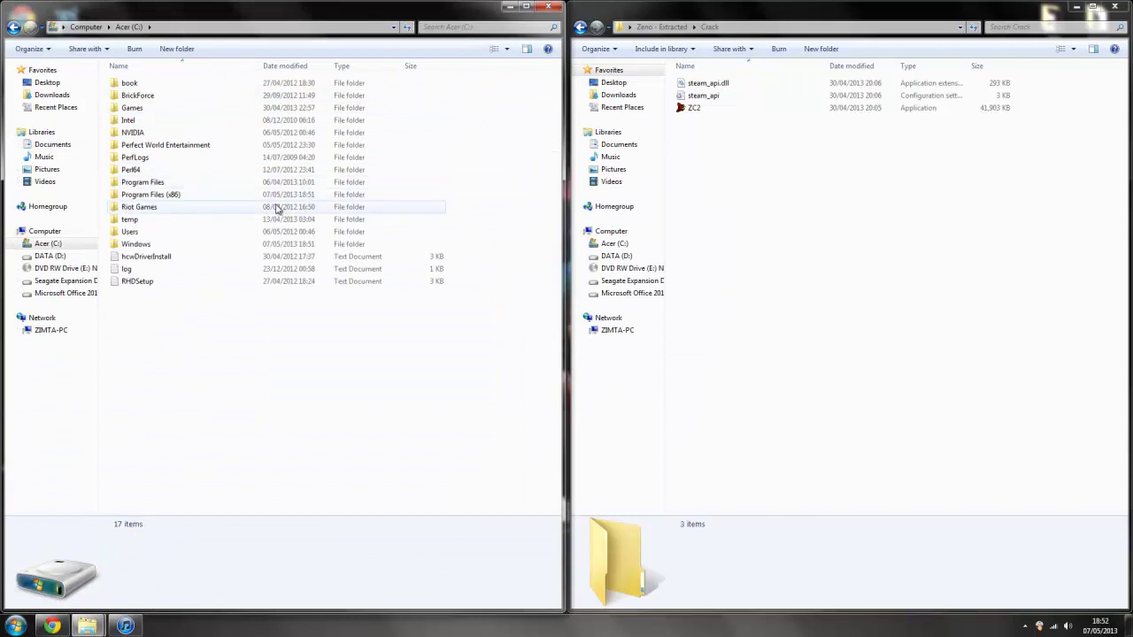
double_click(166, 195)
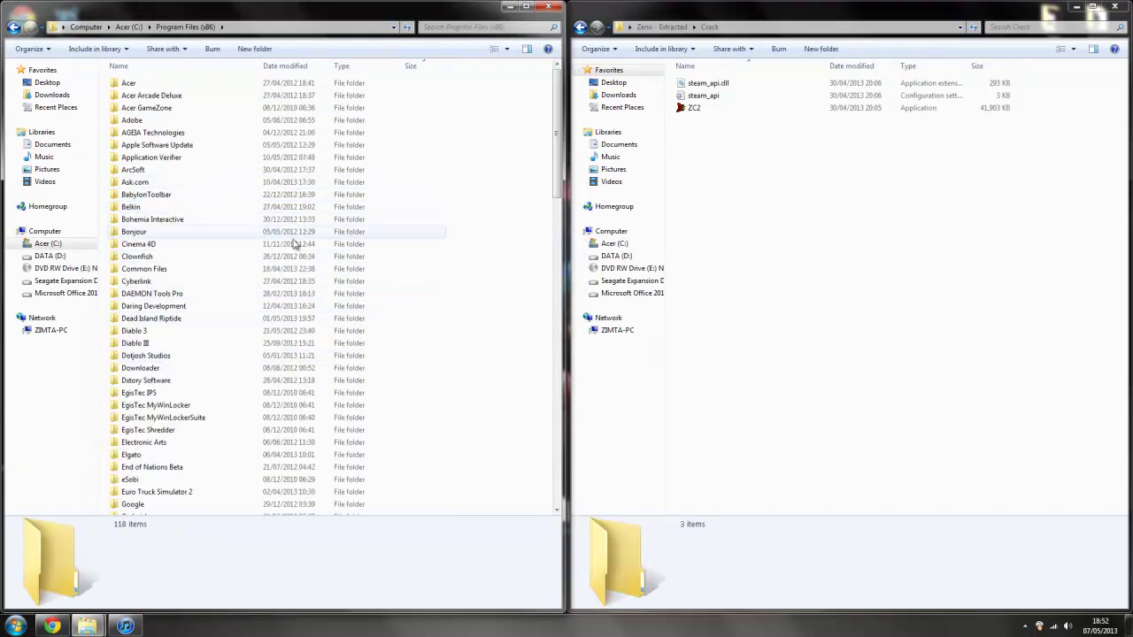
Navigate into Zeno Clash 2 > Binaries > Win32
click(284, 259)
key(z)
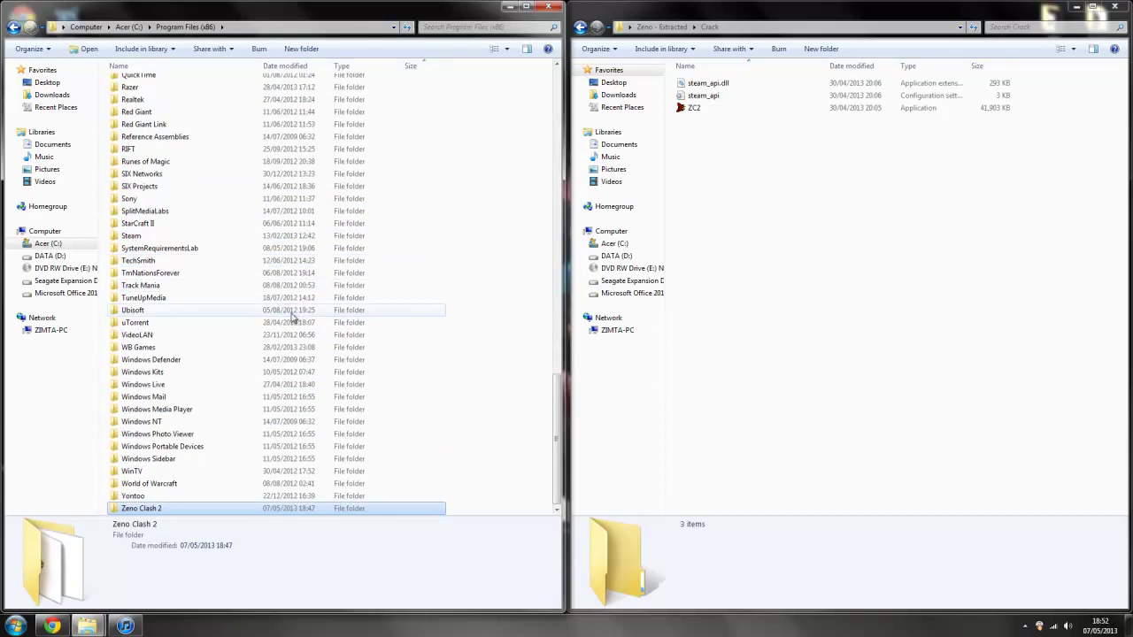
double_click(173, 512)
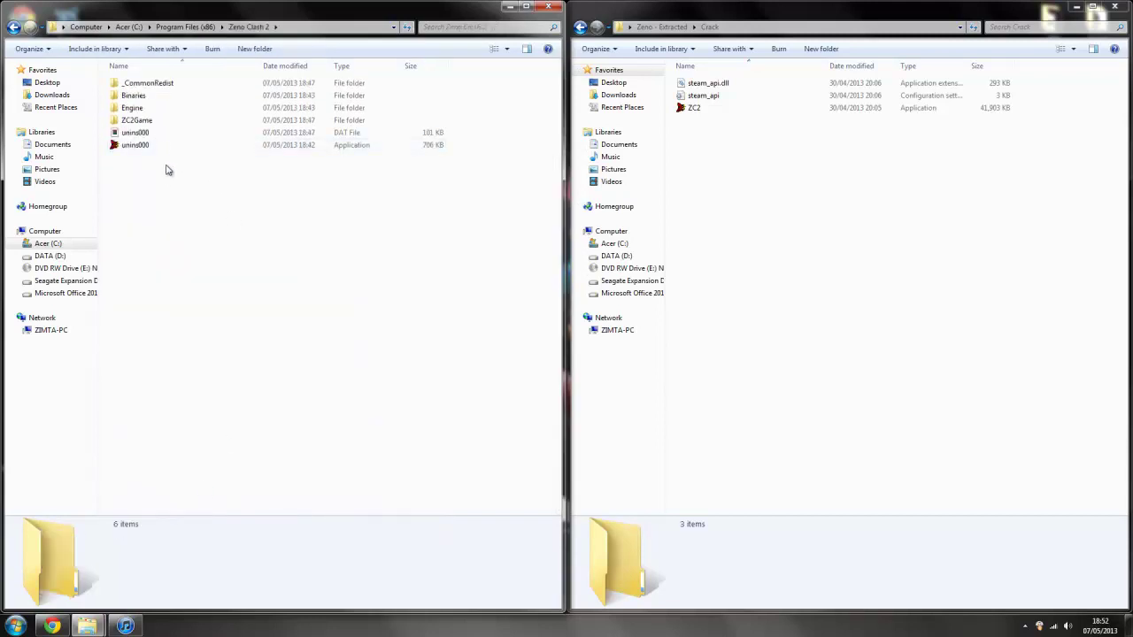
double_click(163, 103)
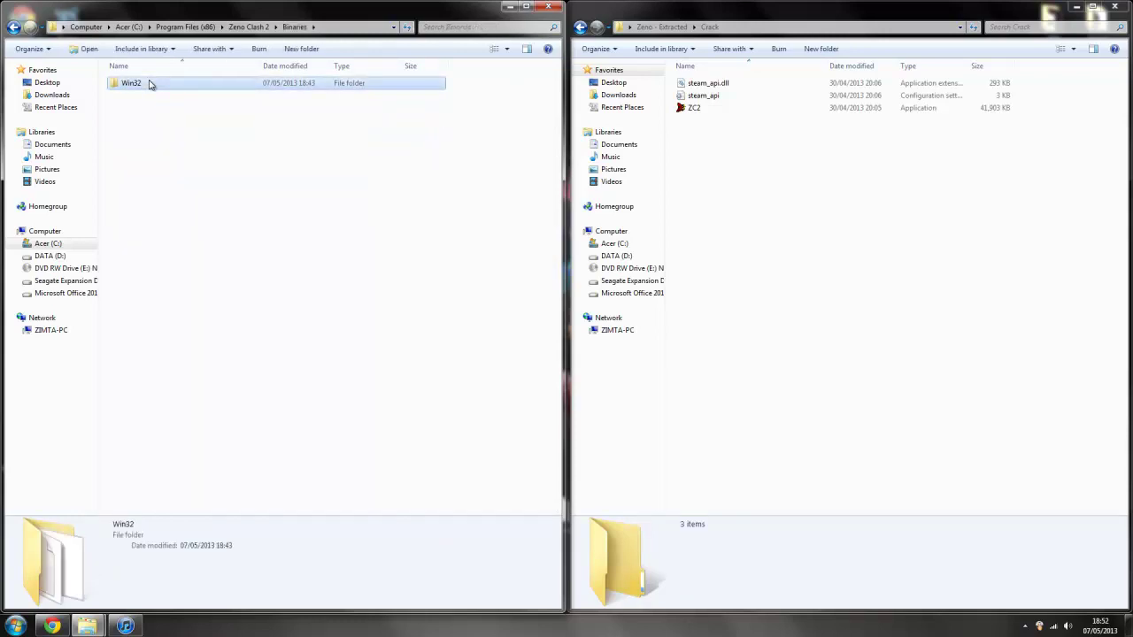
double_click(133, 83)
scroll(379, 272, down, 8)
scroll(399, 270, down, 1)
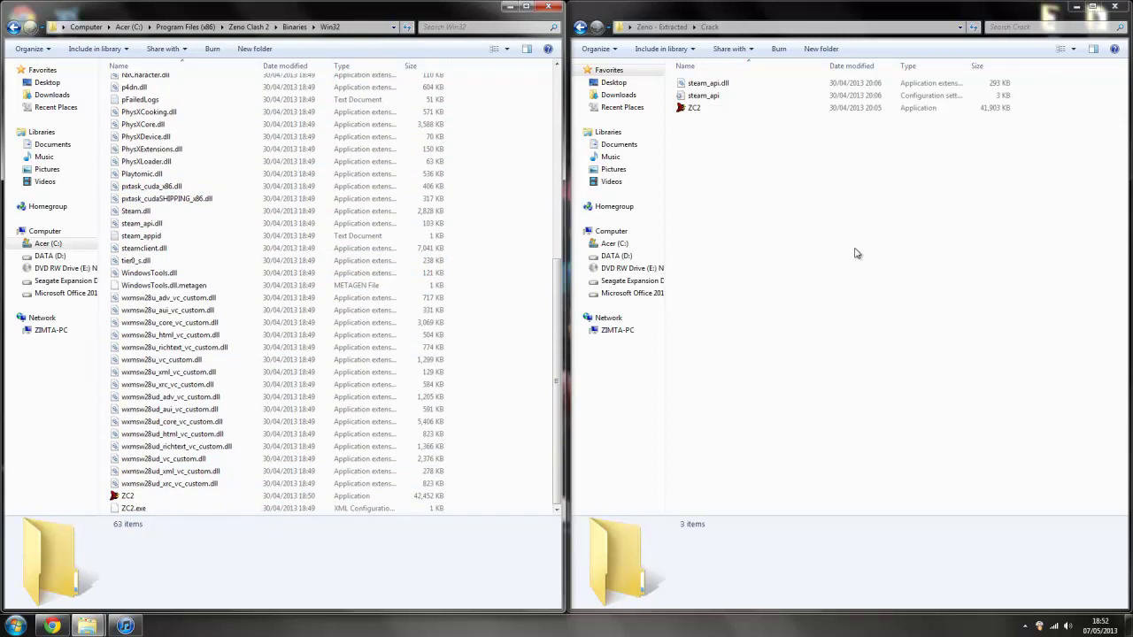
scroll(398, 253, up, 10)
Move all three Crack files into Win32, replacing existing files with admin approval, then close Crack
drag(840, 345, 771, 80)
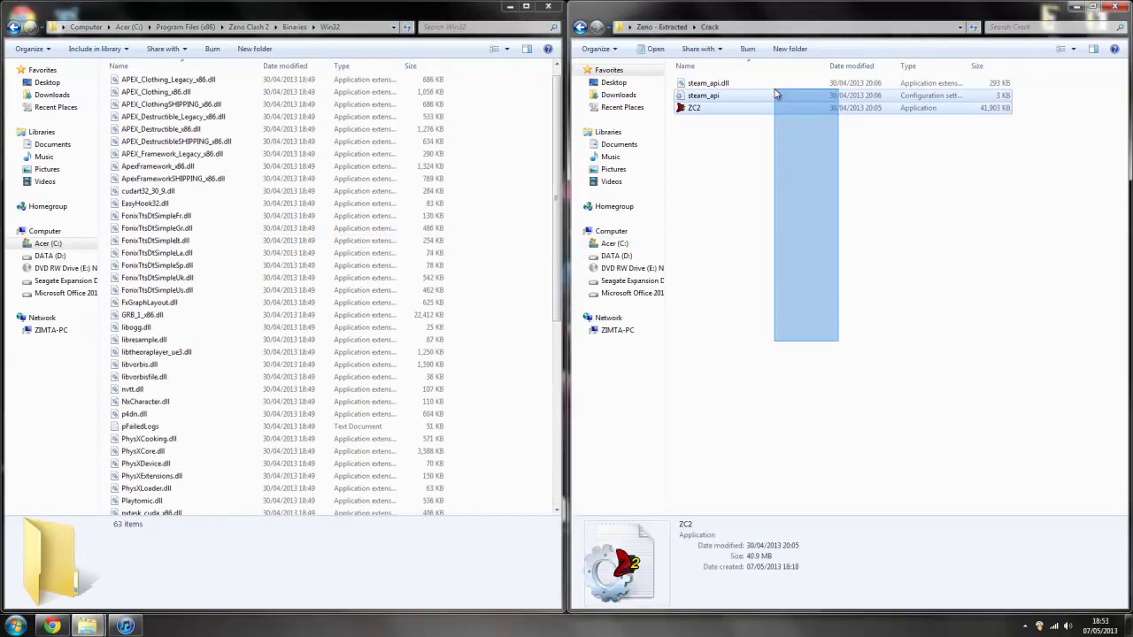
drag(870, 84, 506, 155)
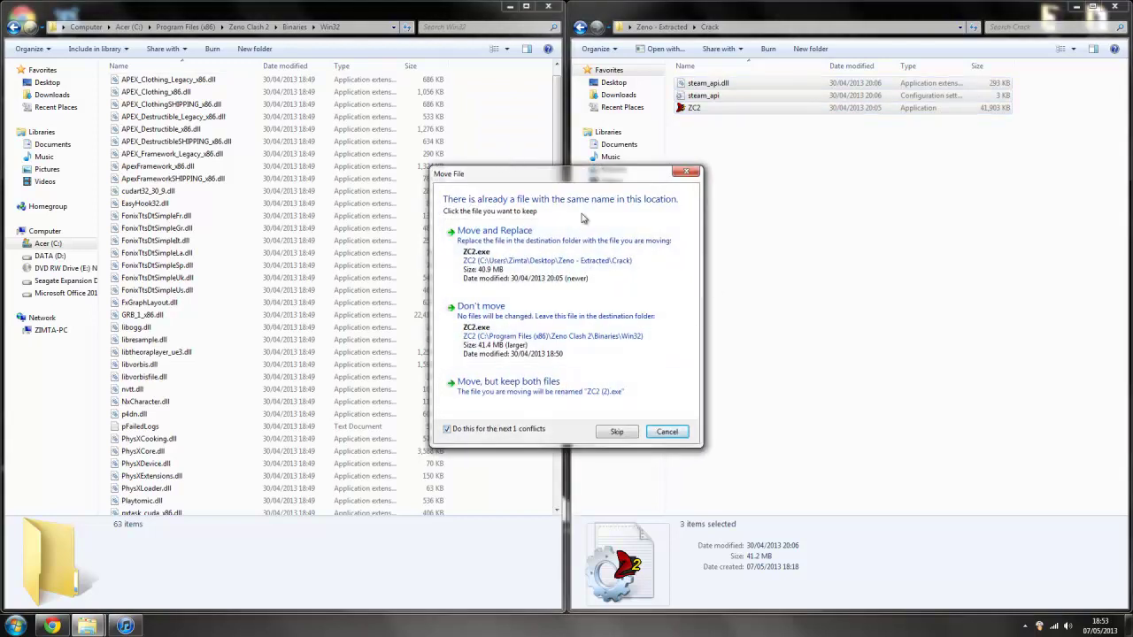
click(557, 248)
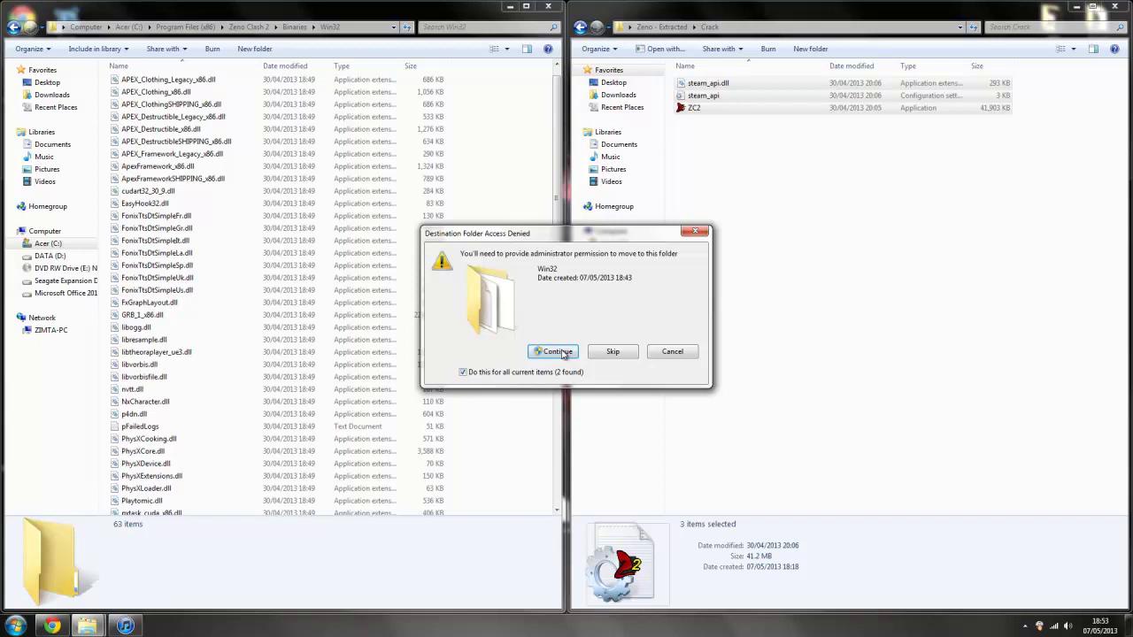
click(555, 353)
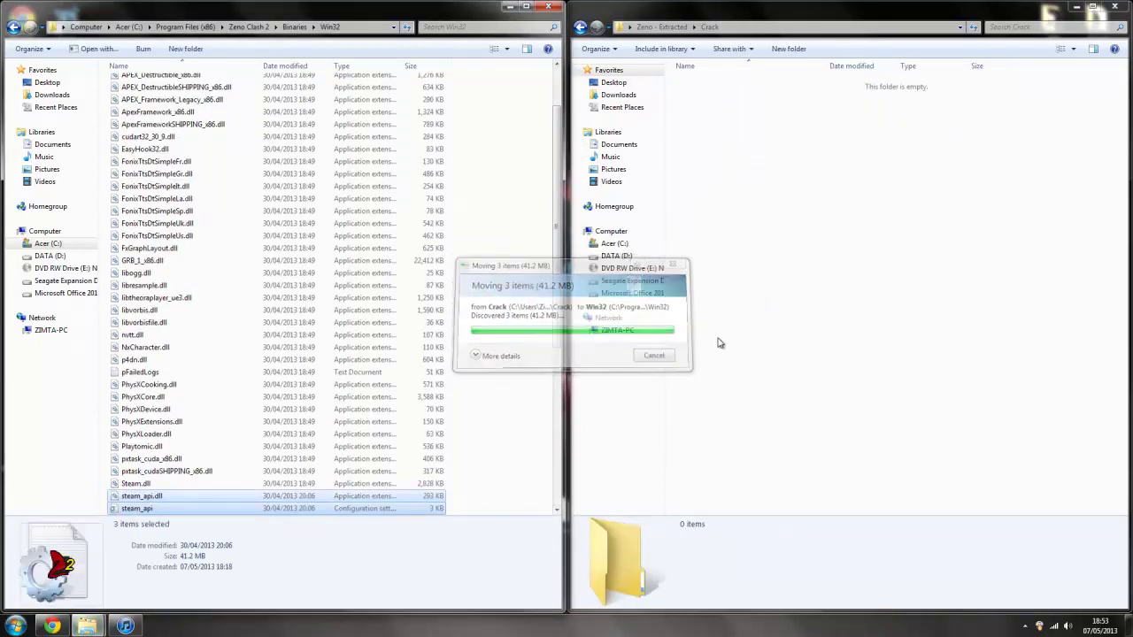
click(1114, 6)
Create a desktop shortcut to ZC2, cancelling an accidental delete, then close the Win32 window
scroll(549, 398, down, 4)
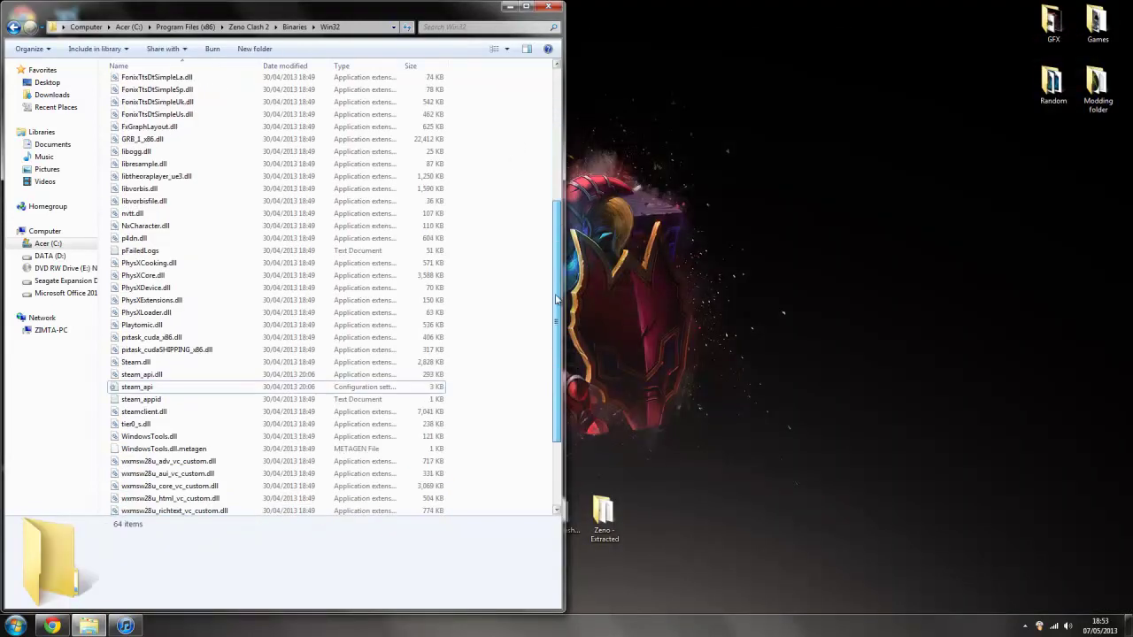
scroll(543, 465, down, 4)
click(347, 497)
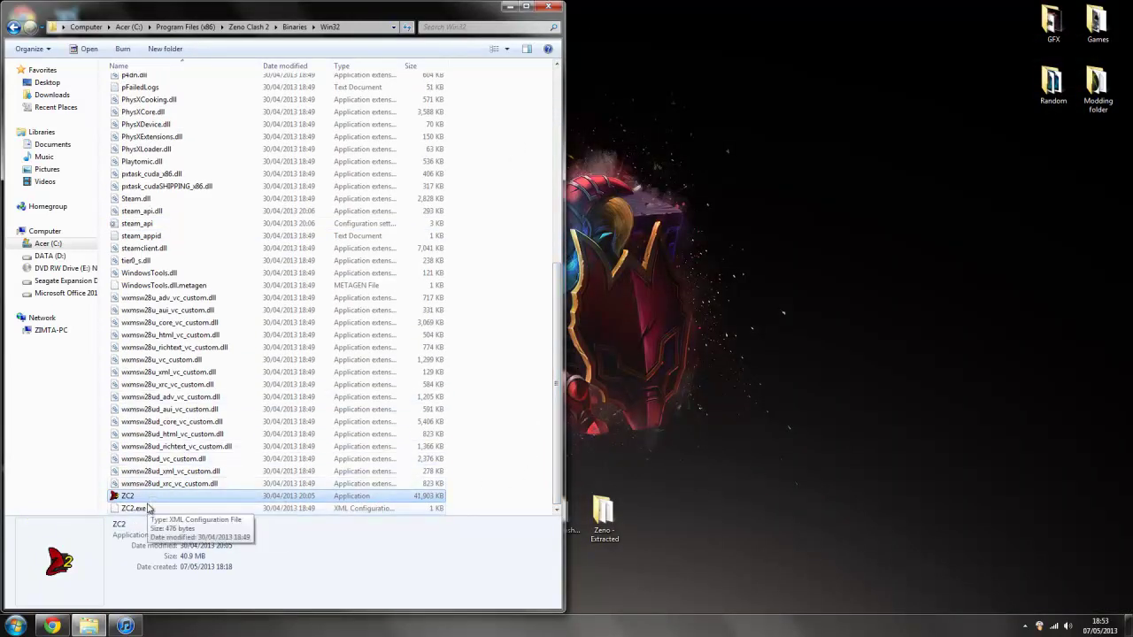
right_click(155, 499)
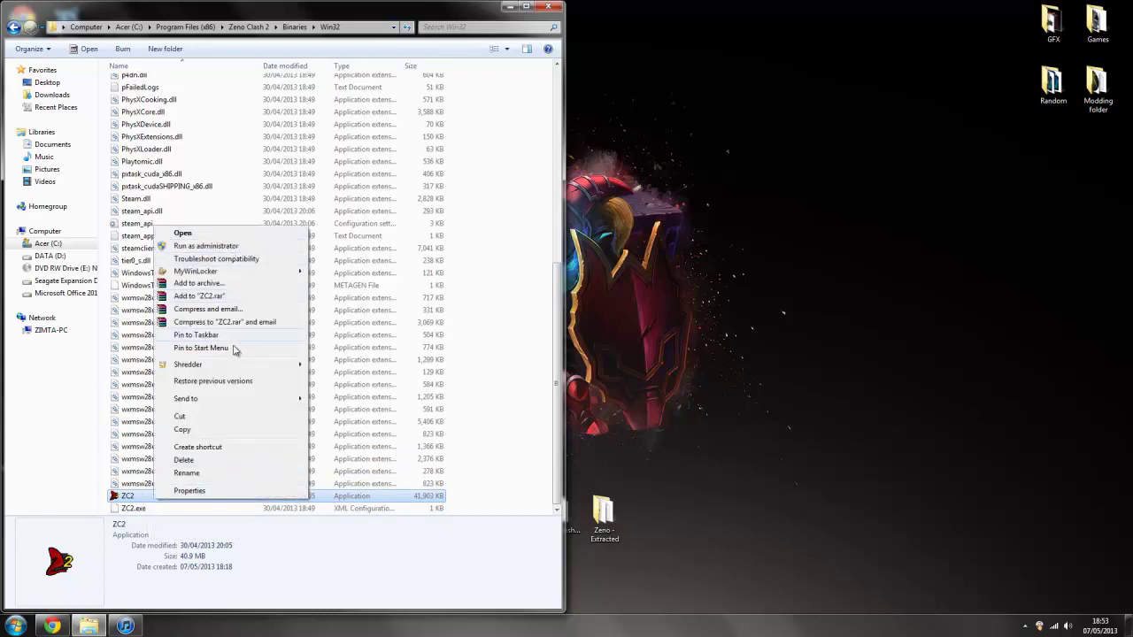
click(261, 460)
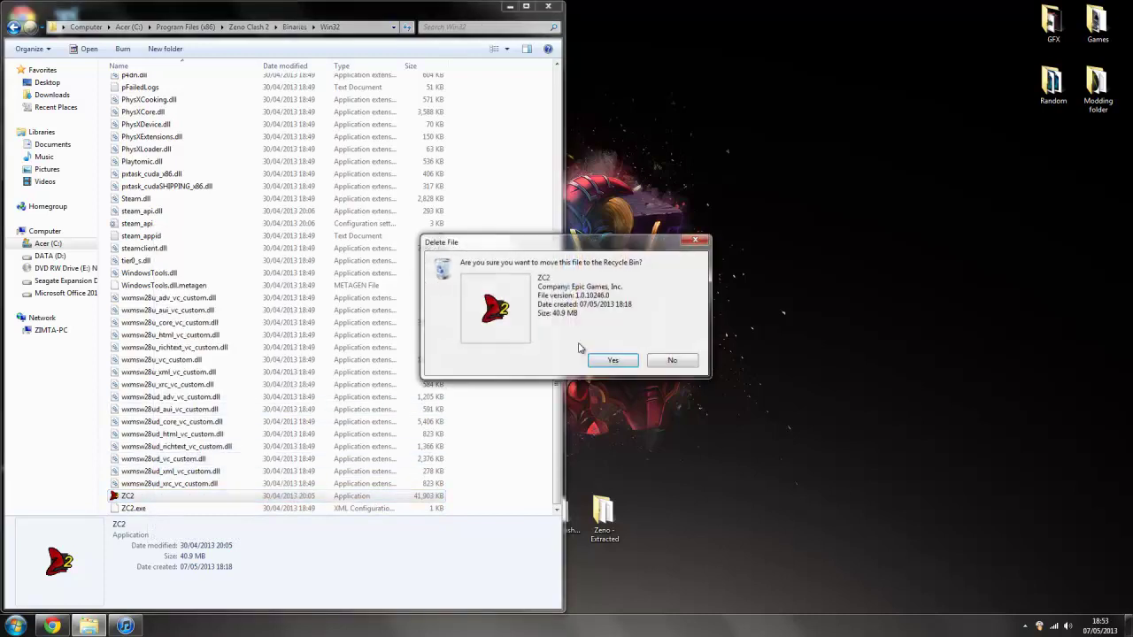
click(674, 363)
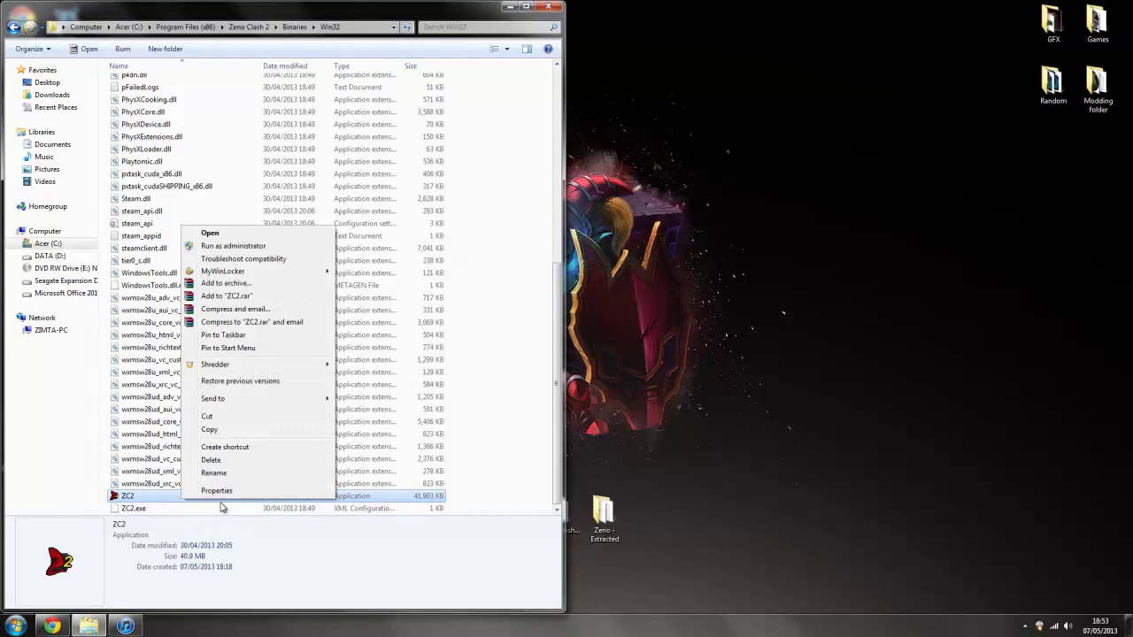
click(271, 446)
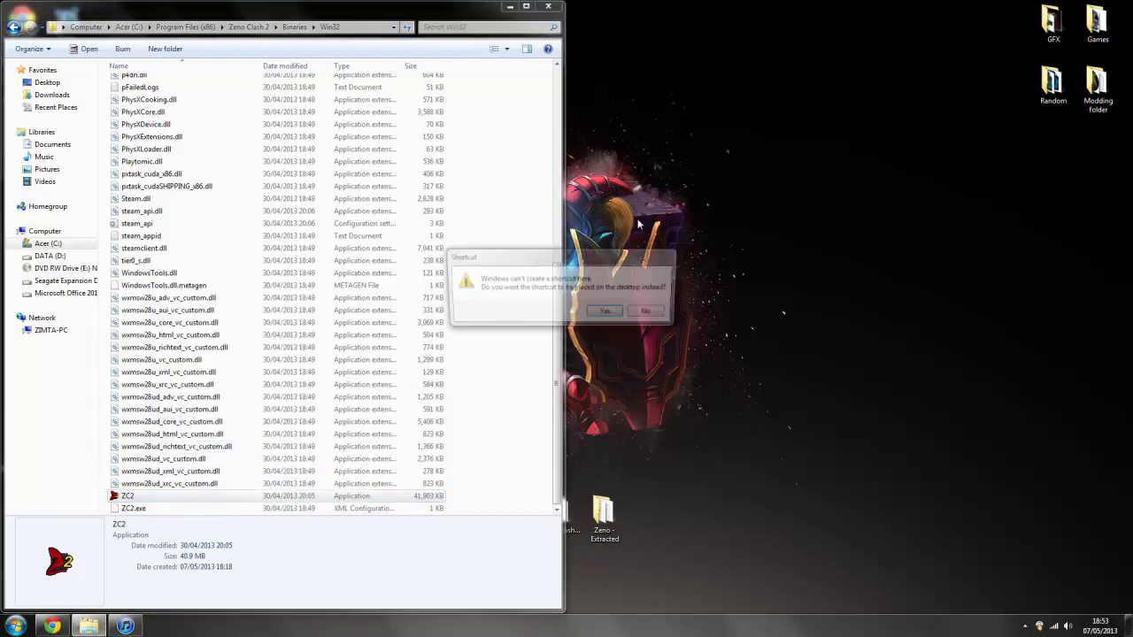
click(611, 314)
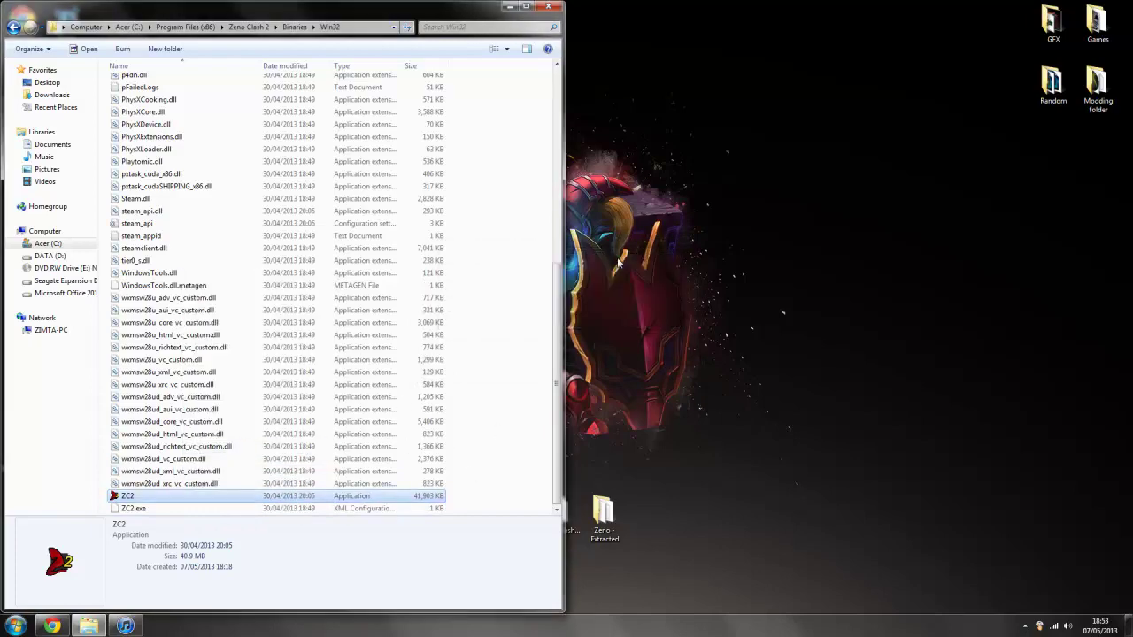
click(548, 7)
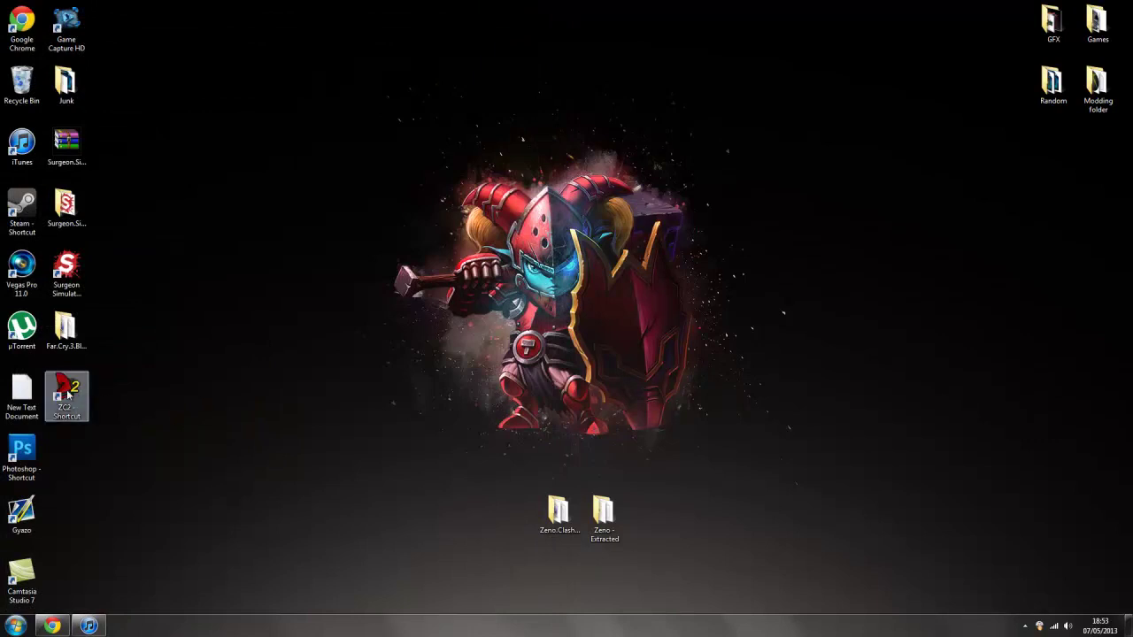
click(71, 394)
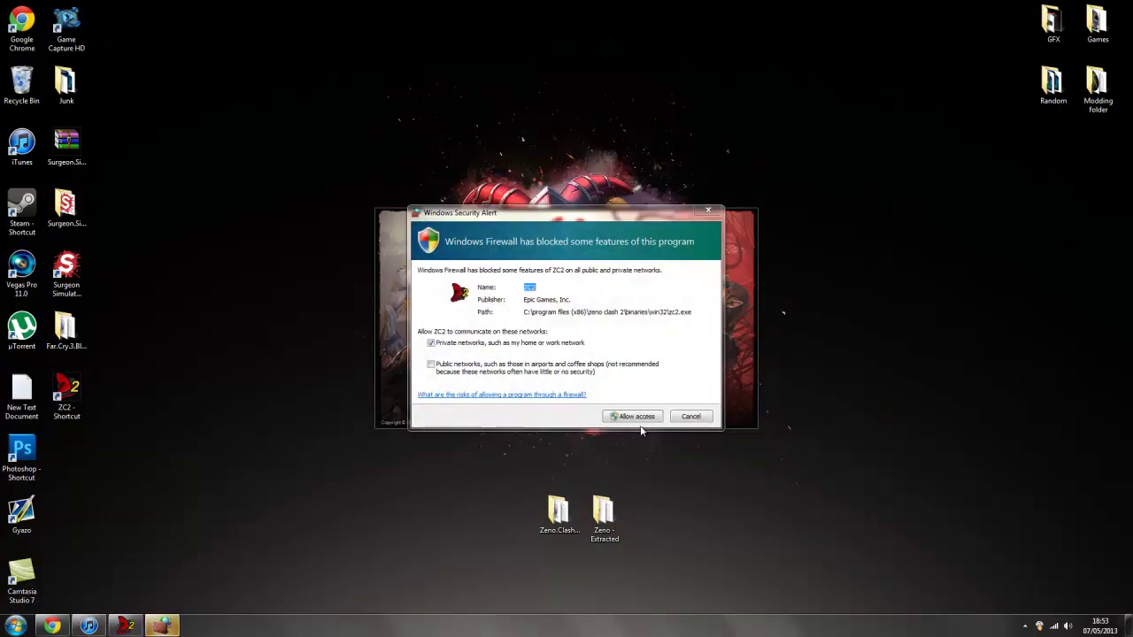
click(640, 426)
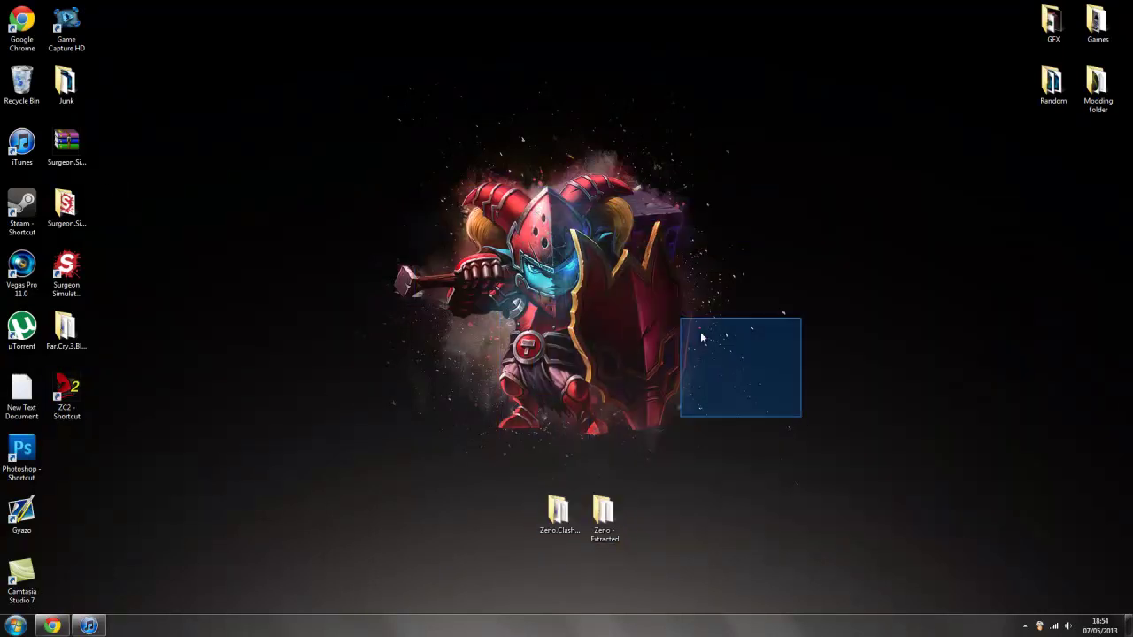
mouse_move(310, 88)
mouse_down()
mouse_move(837, 507)
mouse_move(788, 321)
mouse_up()
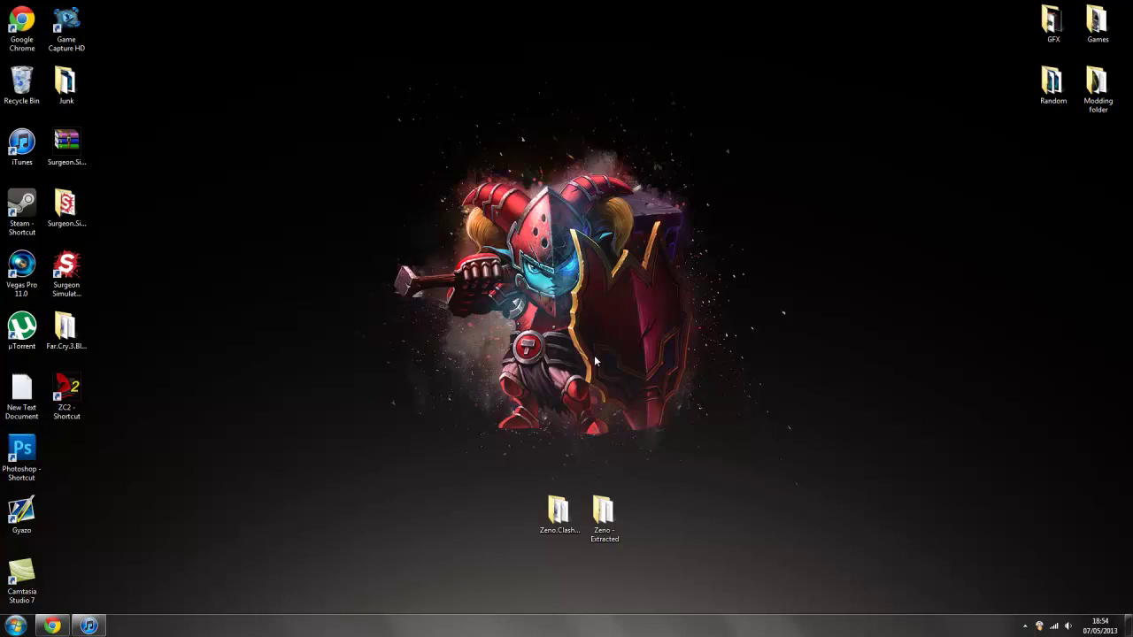
mouse_move(292, 59)
mouse_down()
mouse_move(829, 559)
mouse_move(824, 503)
mouse_move(803, 488)
mouse_up()
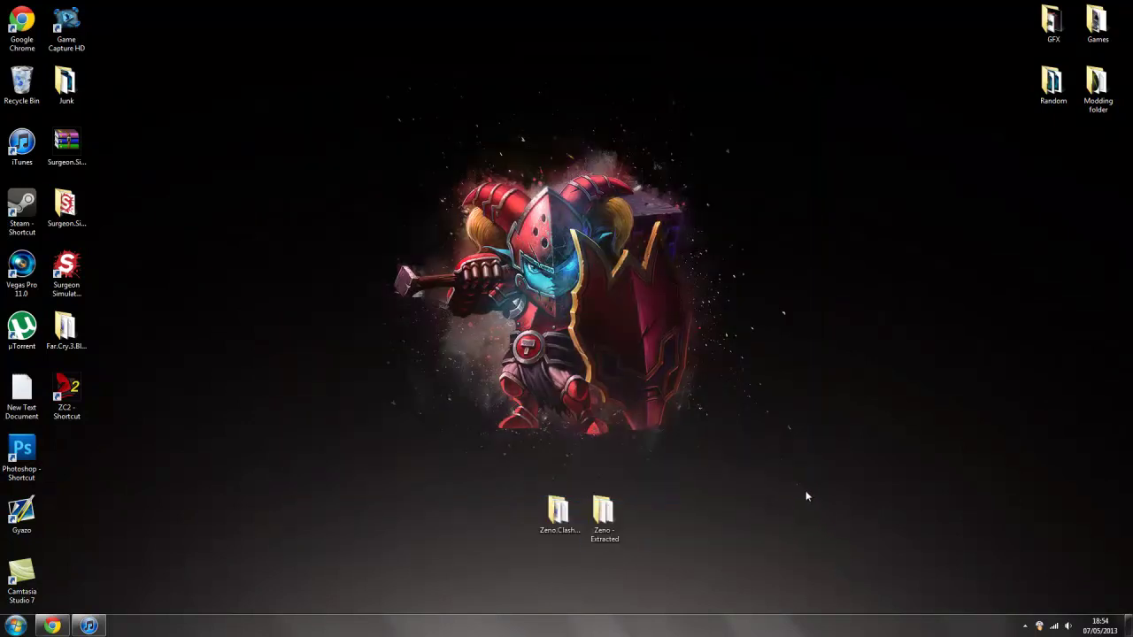